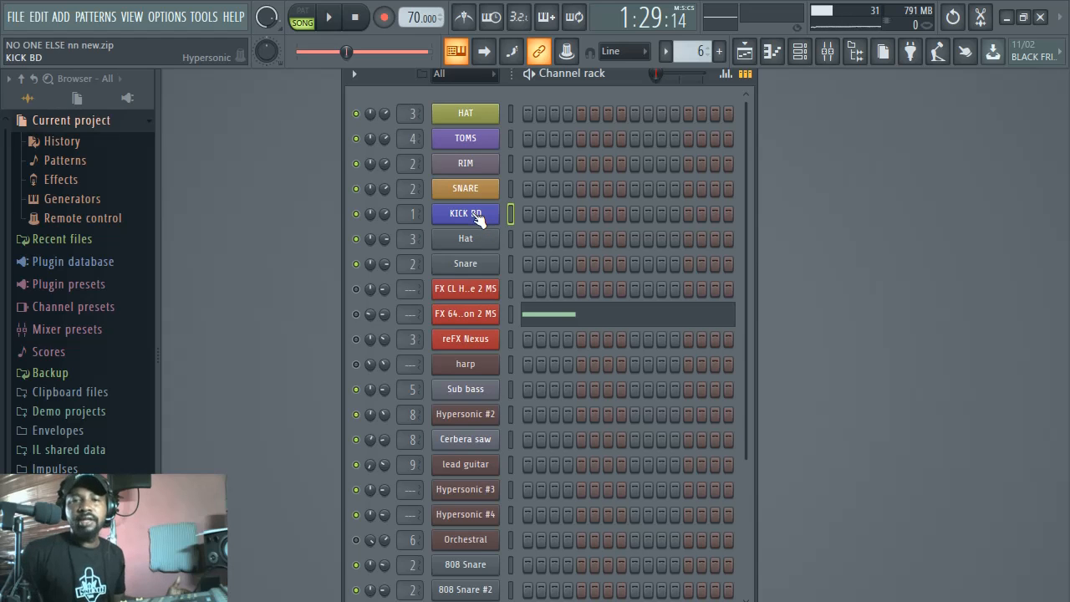
Step: Open the KICK BD channel settings, check which mixer track the channel is routed to, and close them
{"action": "left_click", "coordinate": [476, 215]}
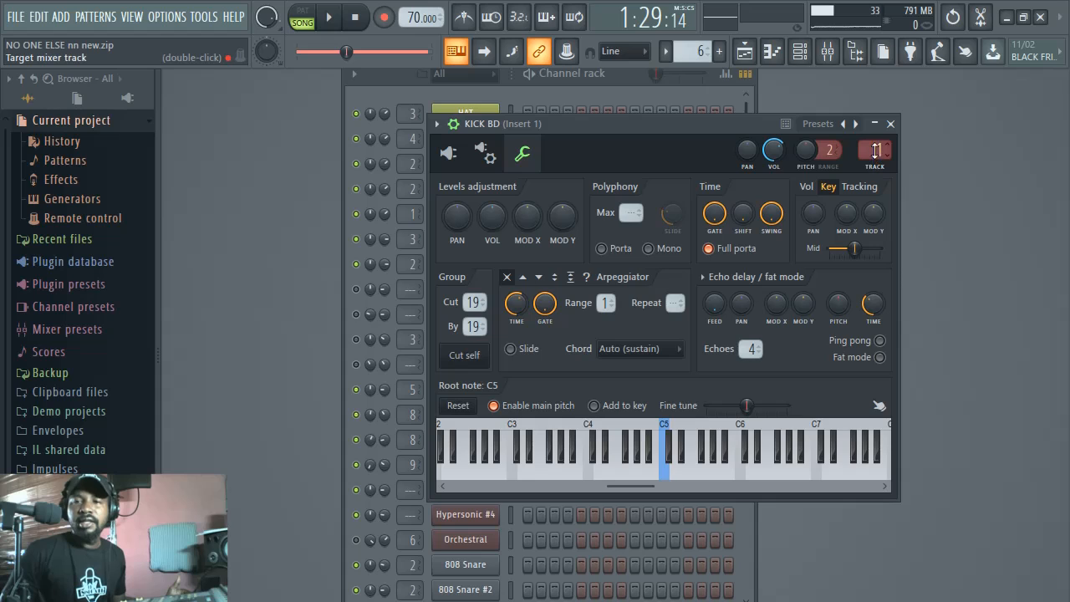
{"action": "mouse_move", "coordinate": [875, 149]}
{"action": "left_mouse_down"}
{"action": "mouse_move", "coordinate": [870, 85]}
{"action": "mouse_move", "coordinate": [871, 147]}
{"action": "left_mouse_up"}
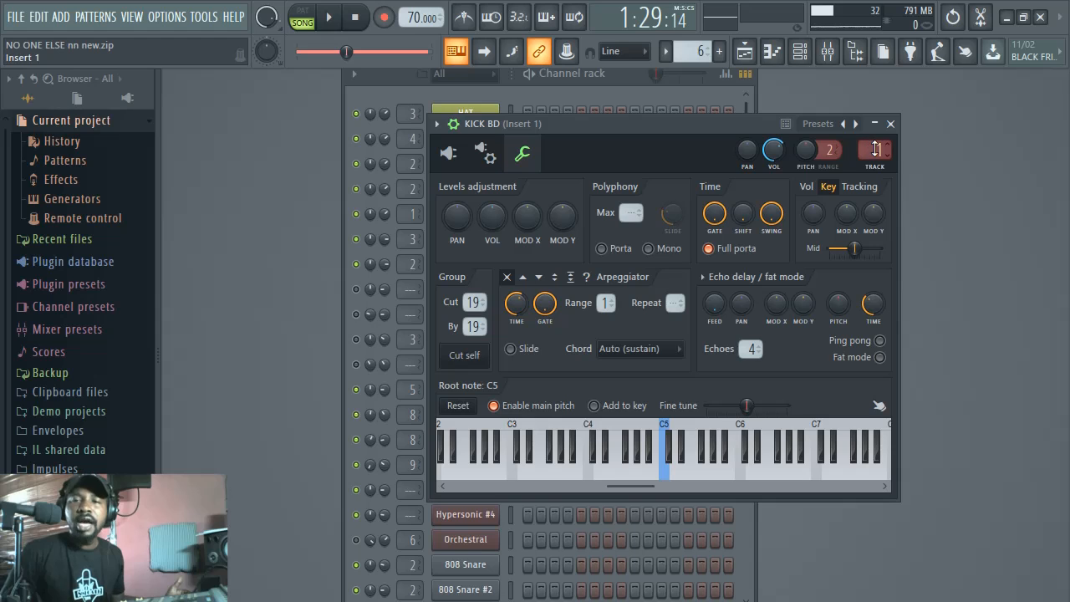
{"action": "left_click_drag", "start_coordinate": [703, 121], "coordinate": [821, 130]}
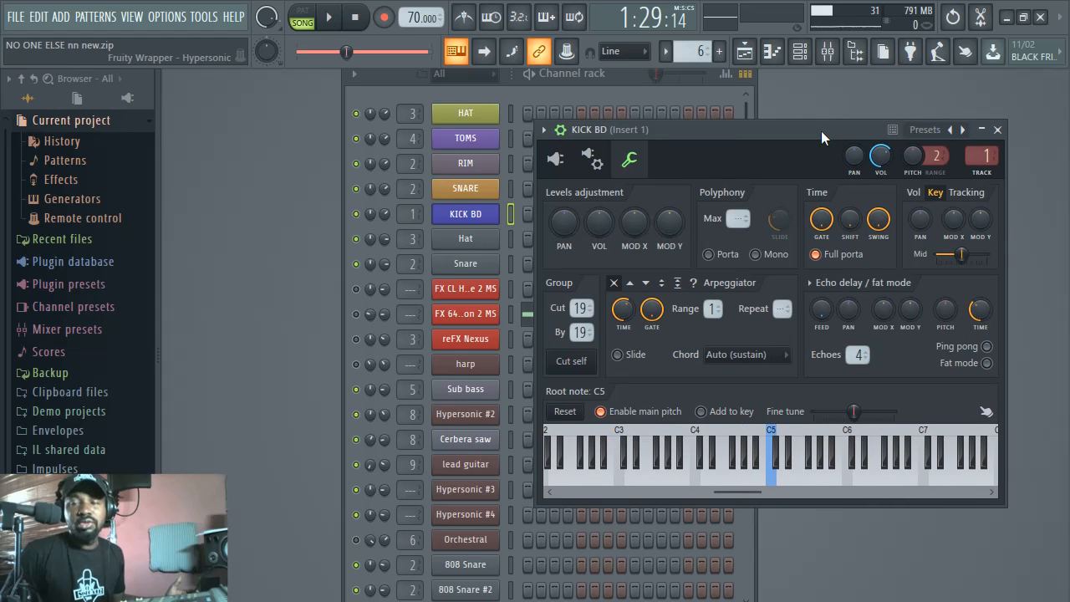
{"action": "left_click_drag", "start_coordinate": [839, 129], "coordinate": [872, 122]}
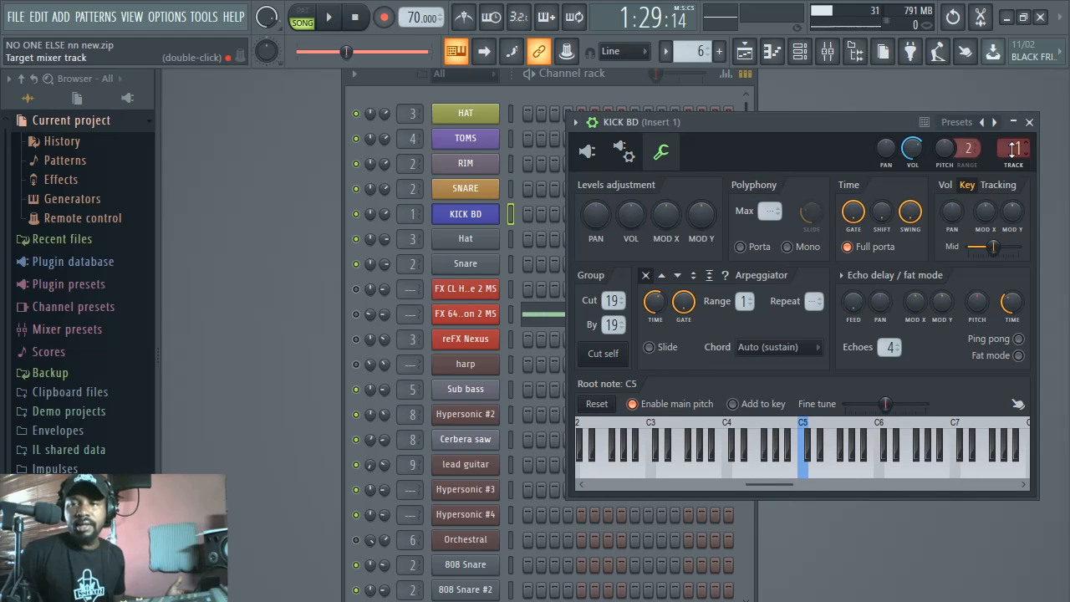
{"action": "left_click", "coordinate": [1029, 122]}
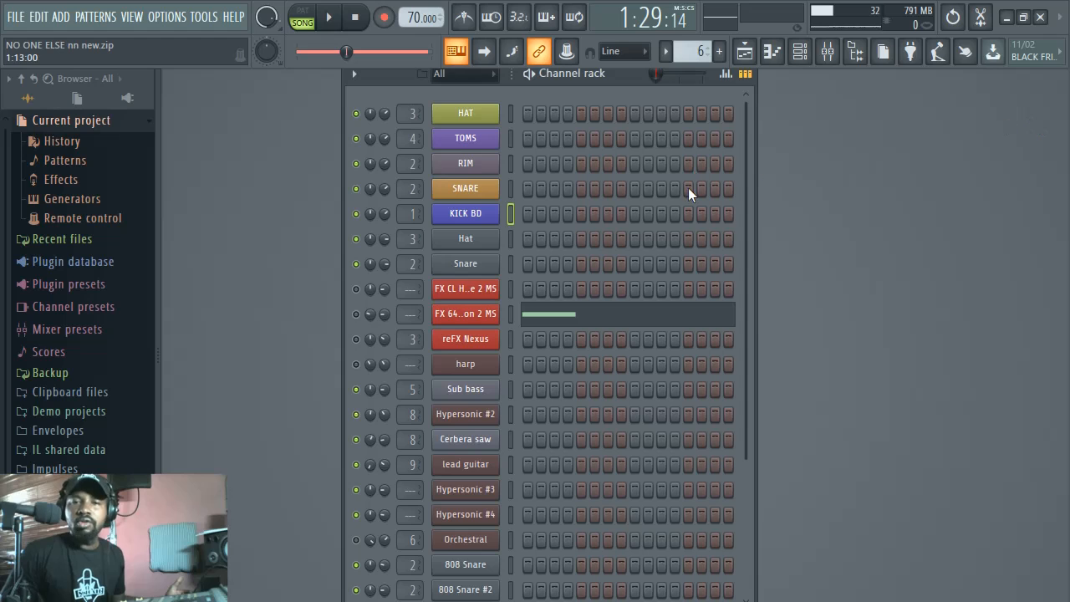
Step: Check the target mixer tracks of the SNARE and RIM channels in their channel settings
{"action": "left_click", "coordinate": [451, 188]}
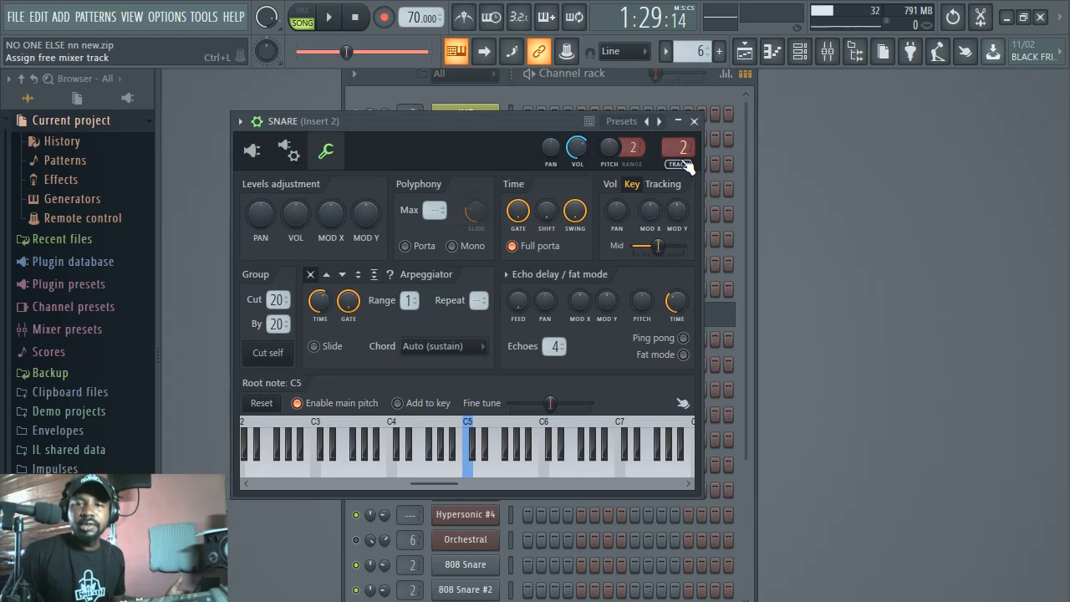
{"action": "scroll", "coordinate": [680, 147], "scroll_direction": "up", "scroll_amount": 1}
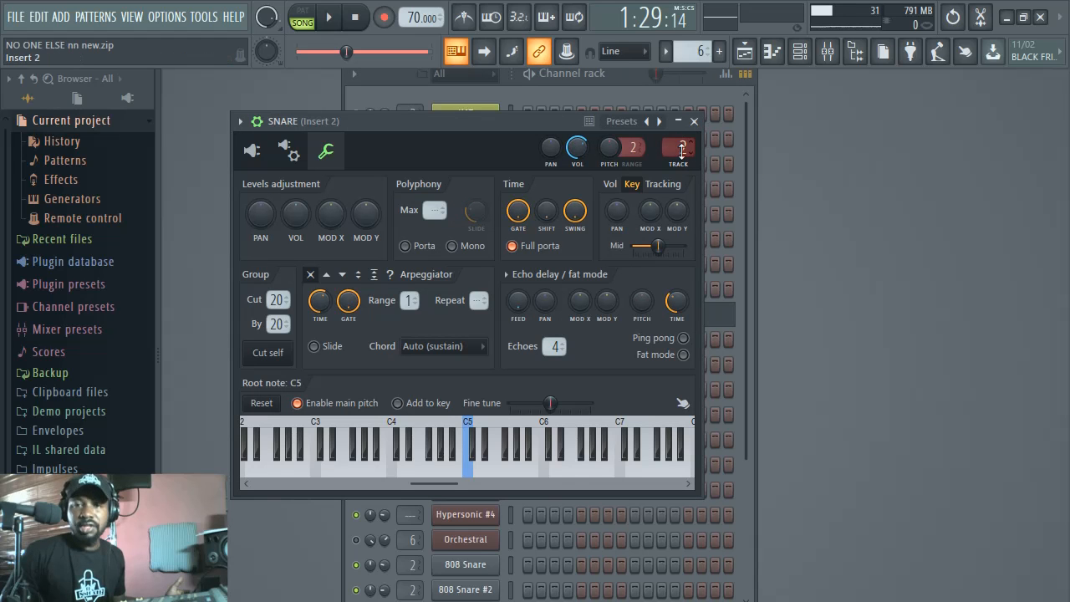
{"action": "left_click", "coordinate": [693, 121]}
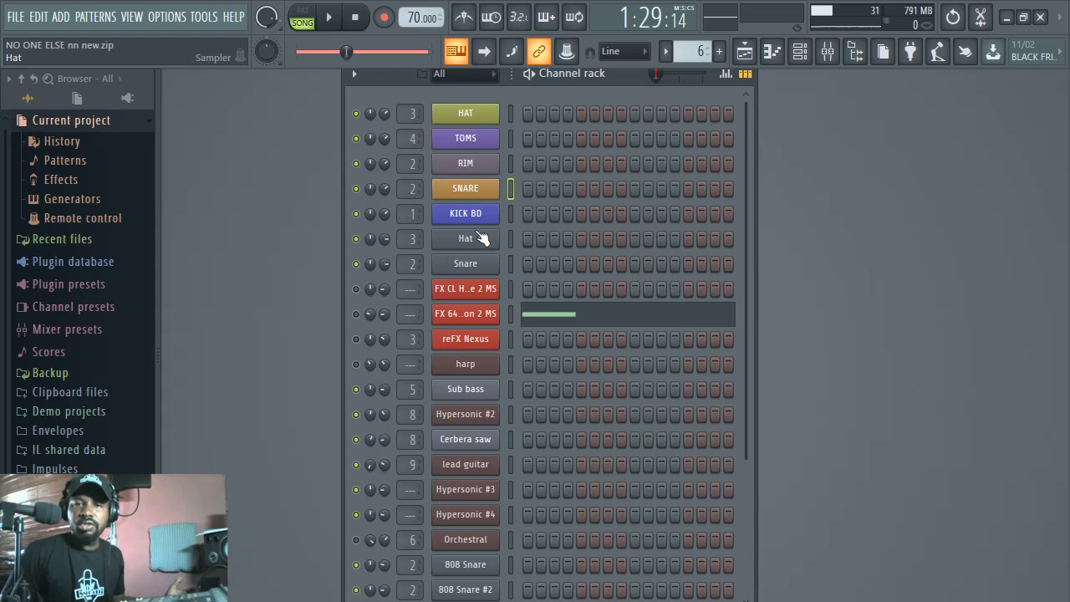
{"action": "left_click", "coordinate": [472, 165]}
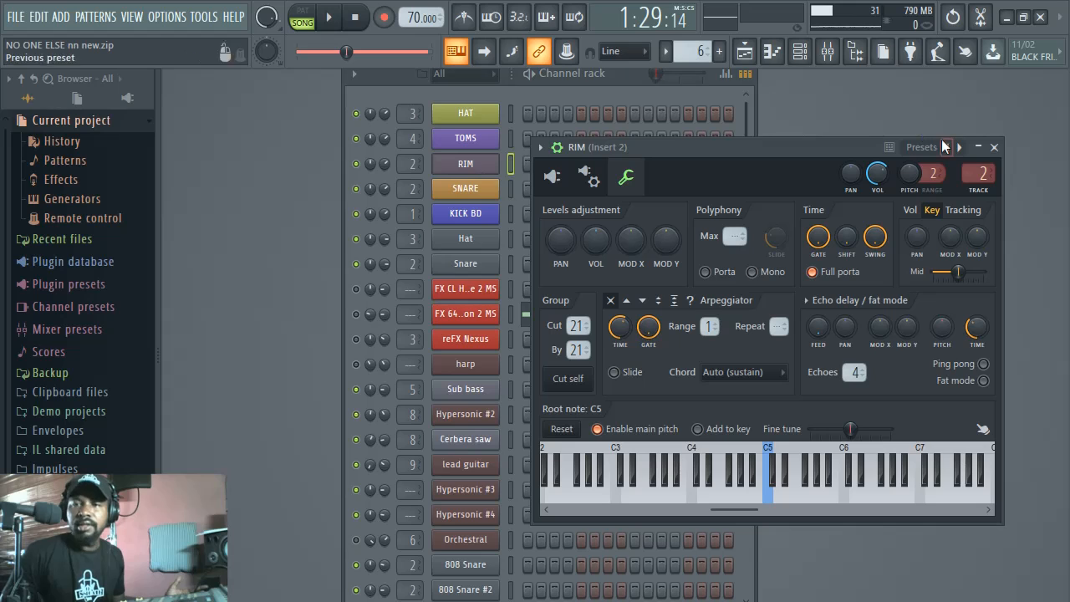
{"action": "left_click", "coordinate": [995, 147]}
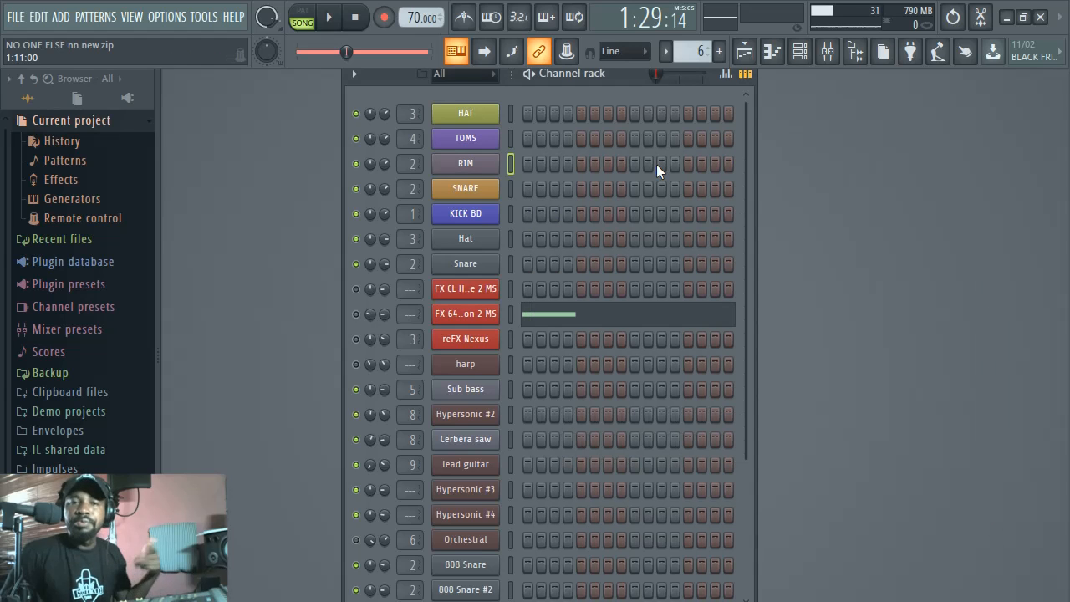
Step: Check the target mixer tracks of the upper-case HAT channel and the TOMS channel in their channel settings
{"action": "left_click", "coordinate": [470, 115]}
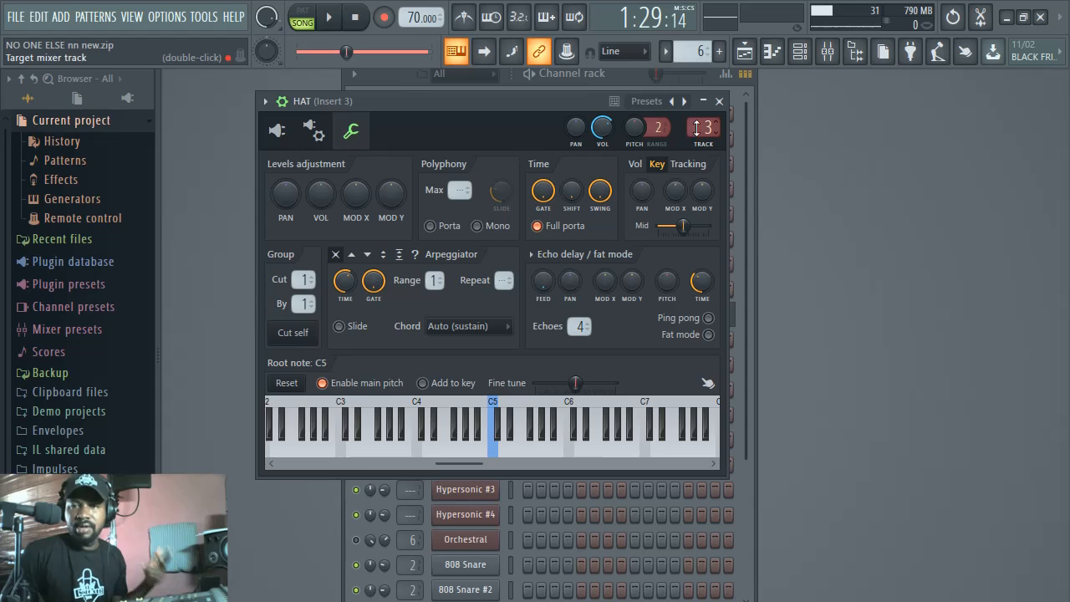
{"action": "left_click", "coordinate": [719, 101]}
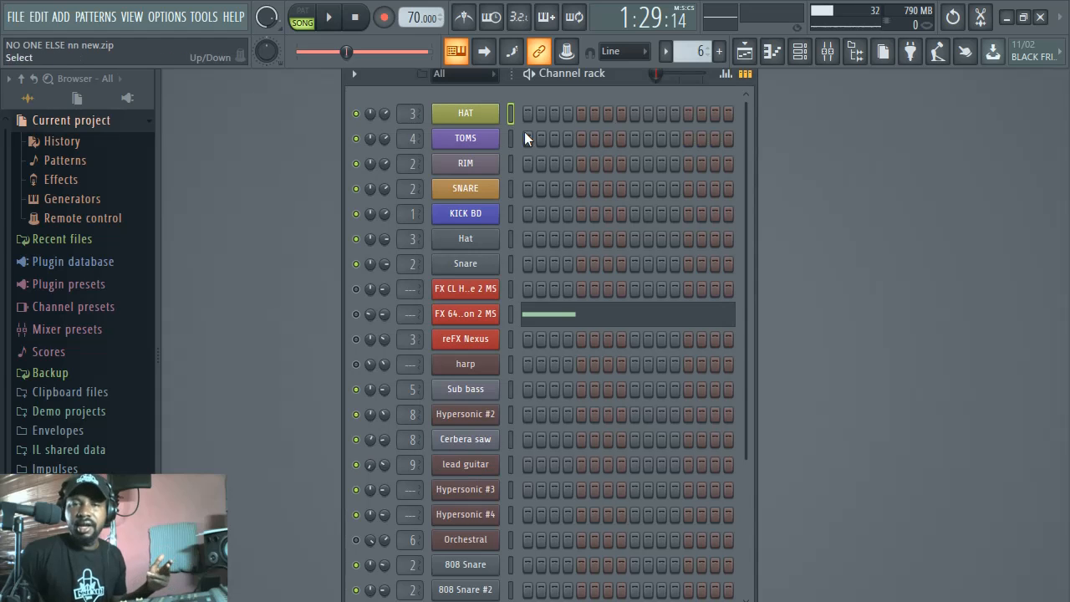
{"action": "left_click", "coordinate": [471, 142]}
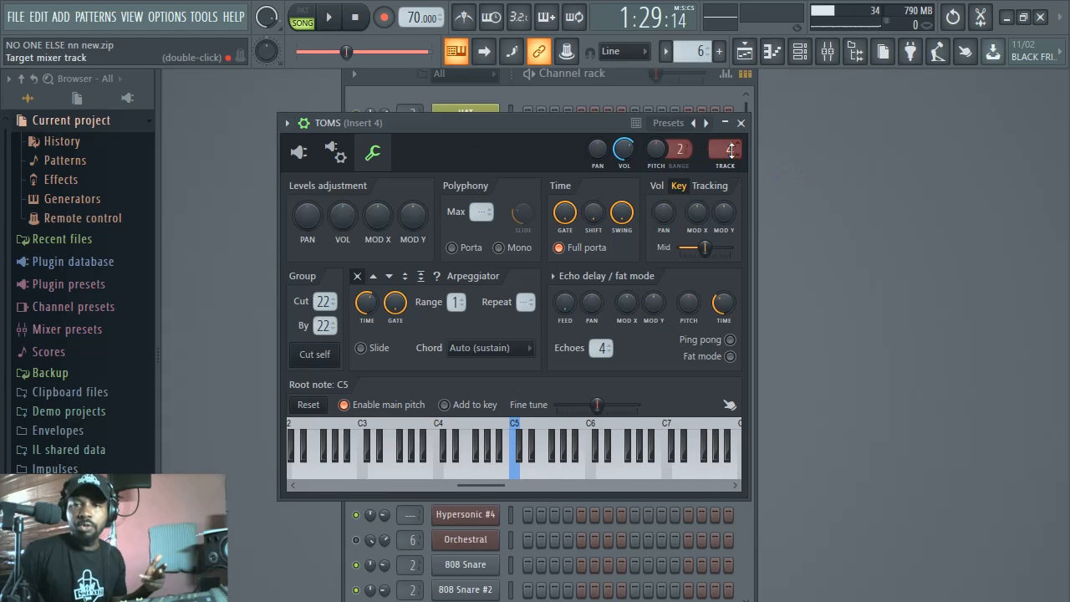
{"action": "left_click", "coordinate": [740, 123]}
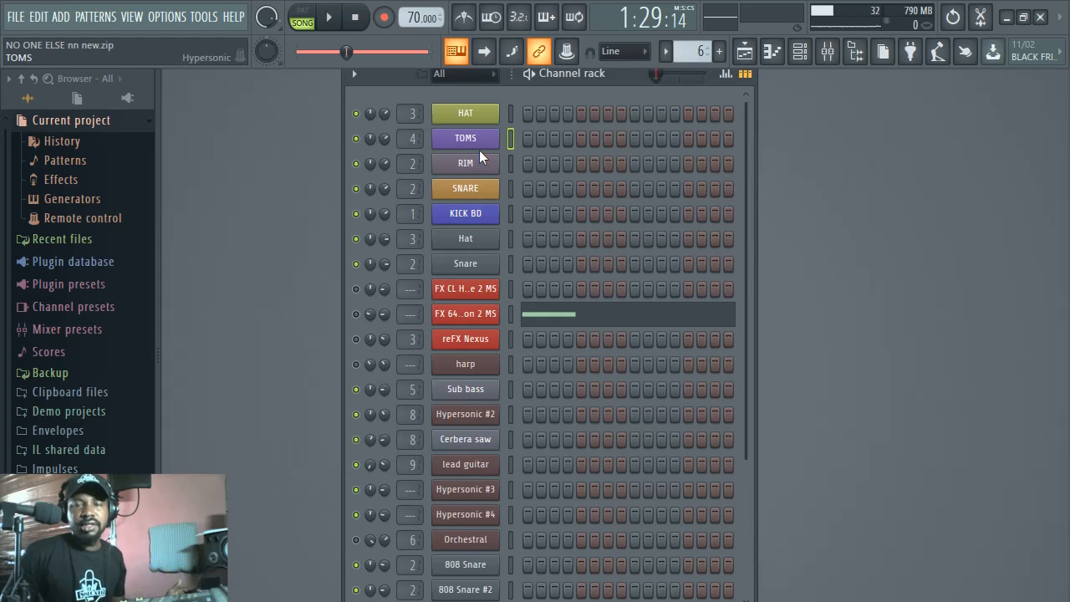
Step: Show the mixer and reposition its window so the drum inserts are clear of the webcam area
{"action": "left_click", "coordinate": [834, 58]}
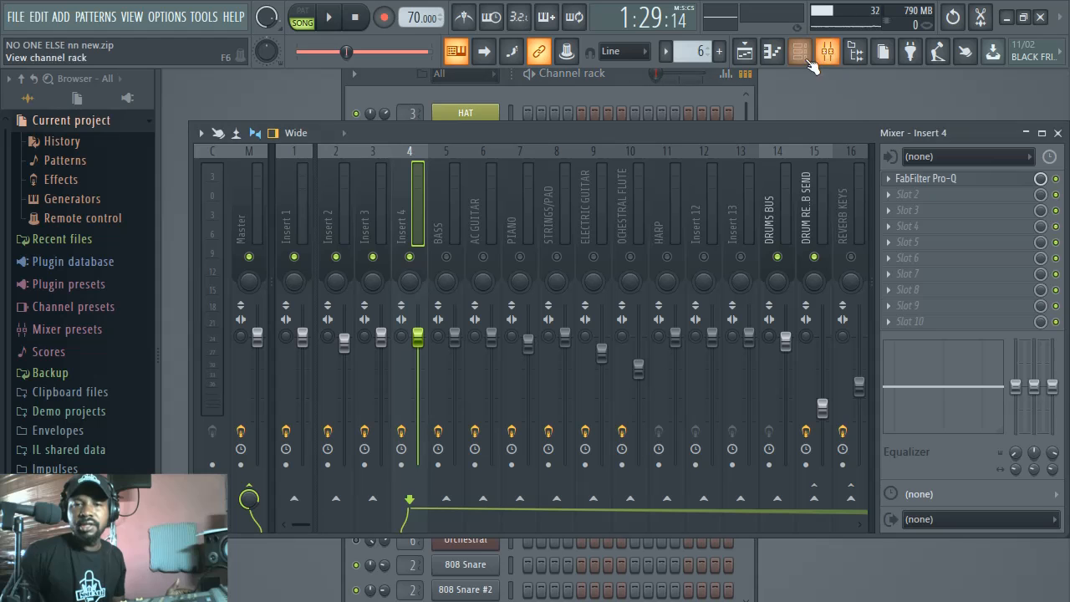
{"action": "left_click_drag", "start_coordinate": [680, 128], "coordinate": [752, 133]}
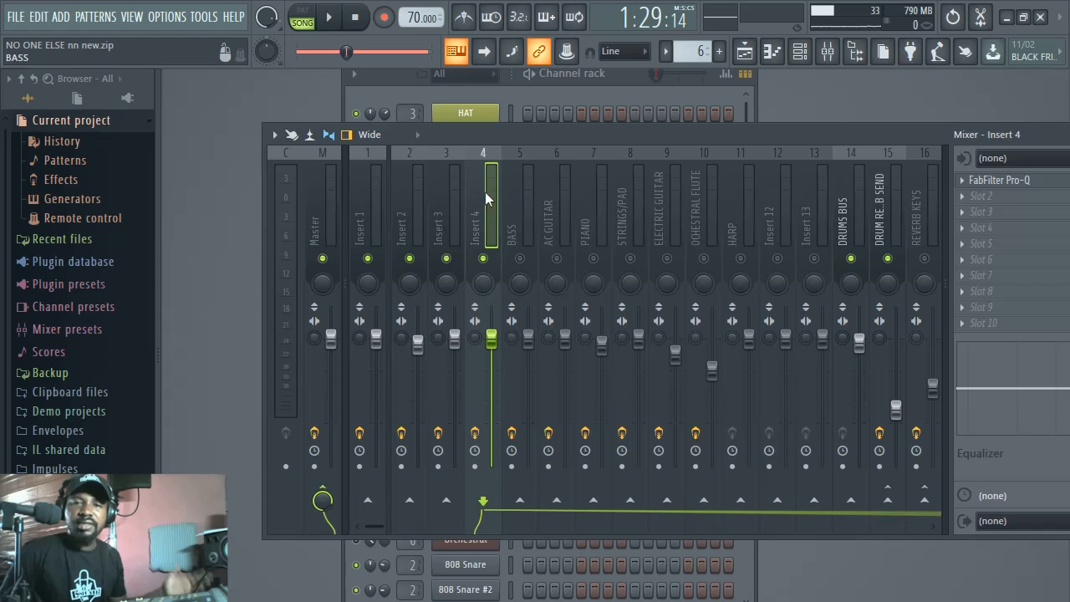
{"action": "left_click_drag", "start_coordinate": [563, 138], "coordinate": [574, 129]}
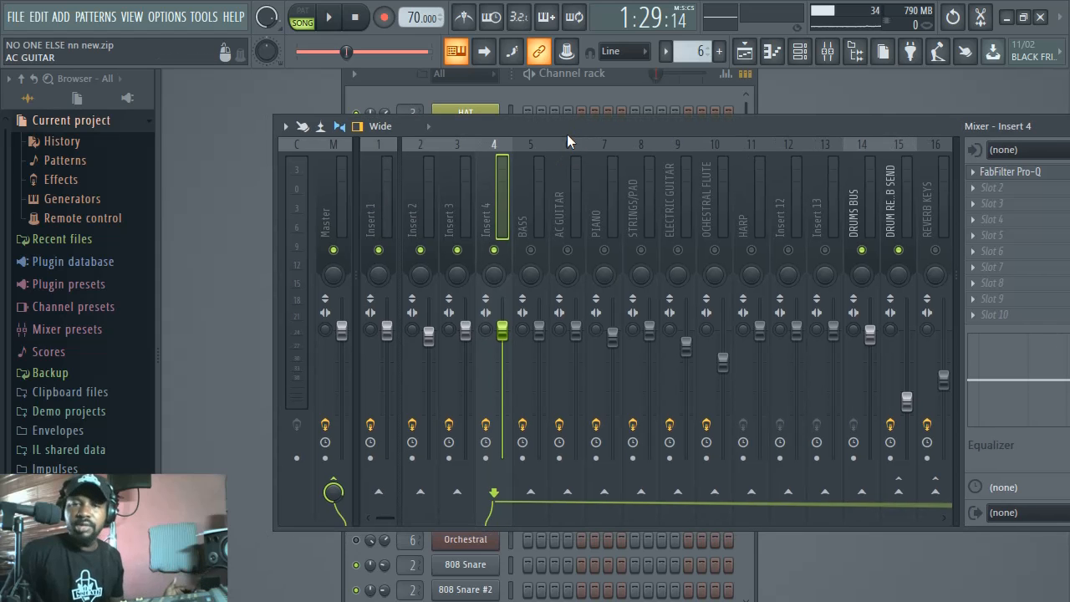
Step: Solo the kick's mixer track, Insert 1, and play the song briefly to hear it alone
{"action": "left_click", "coordinate": [373, 193]}
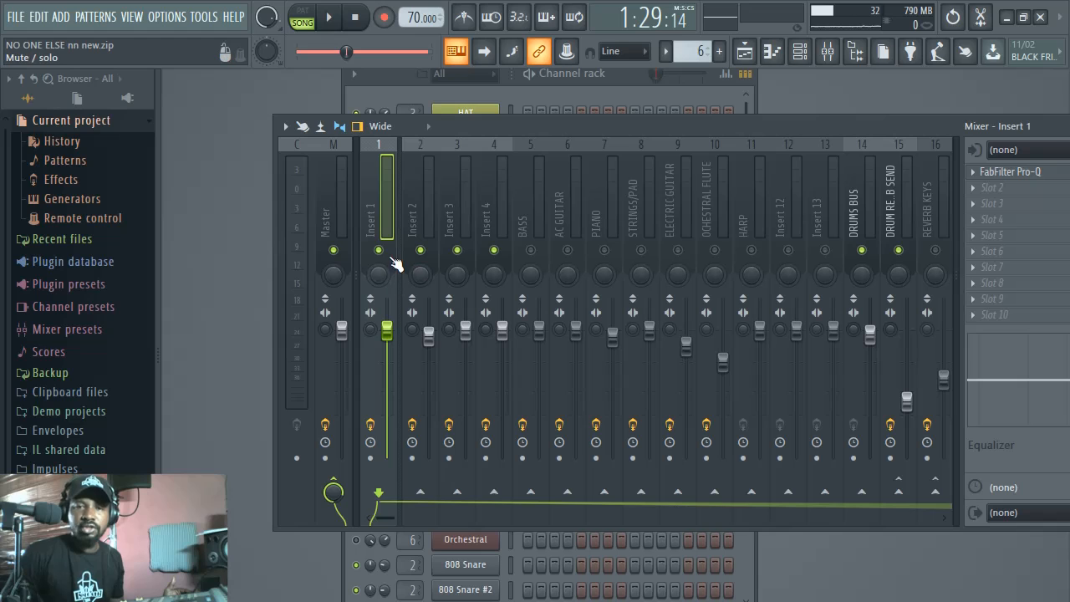
{"action": "right_click", "coordinate": [420, 250]}
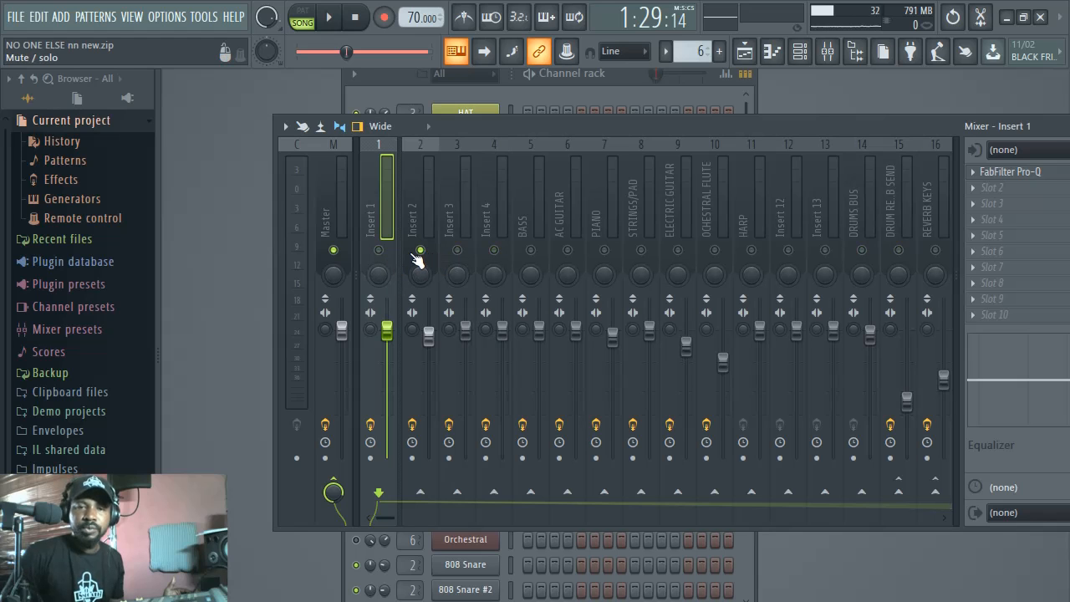
{"action": "right_click", "coordinate": [420, 250]}
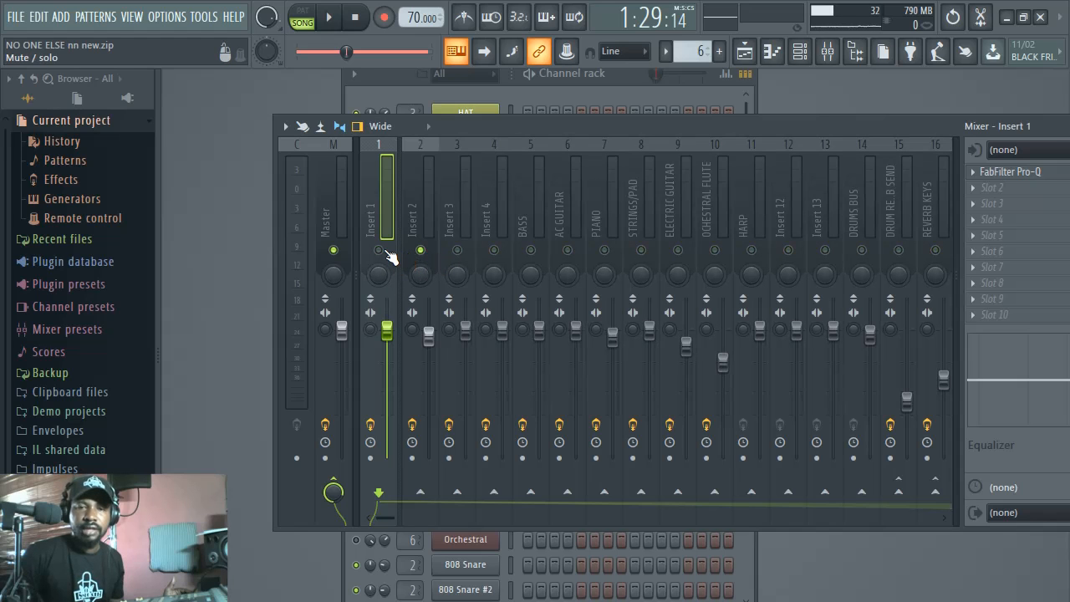
{"action": "right_click", "coordinate": [379, 249]}
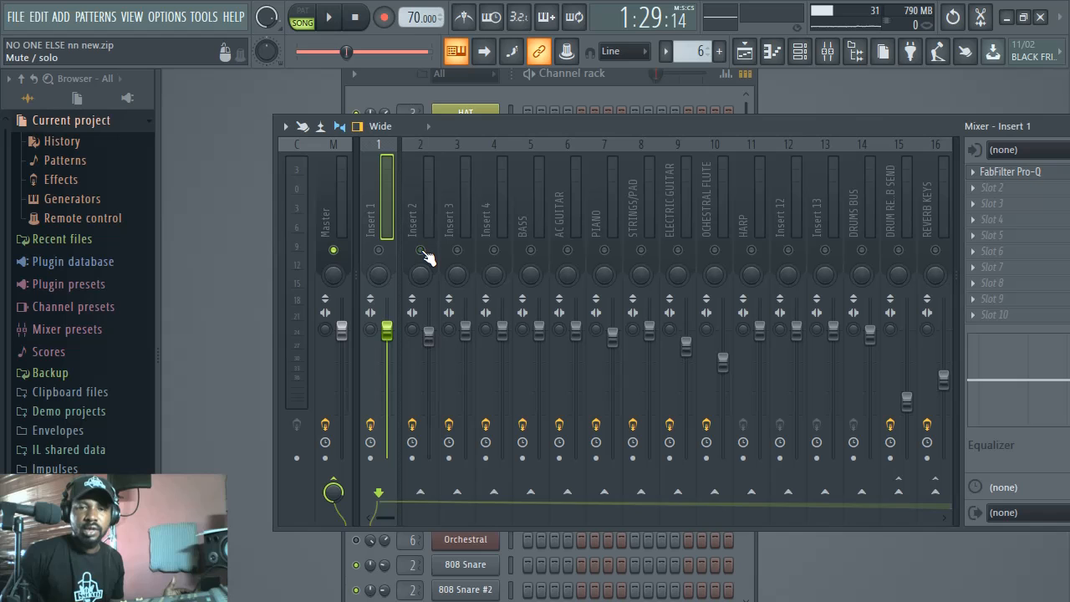
{"action": "left_click", "coordinate": [421, 250]}
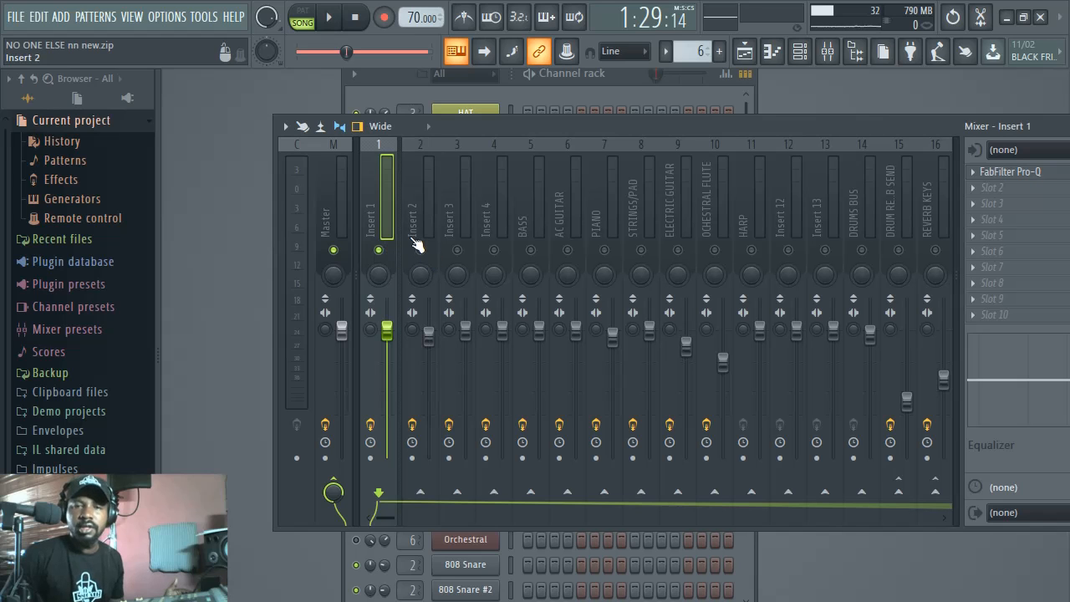
{"action": "left_click", "coordinate": [331, 18]}
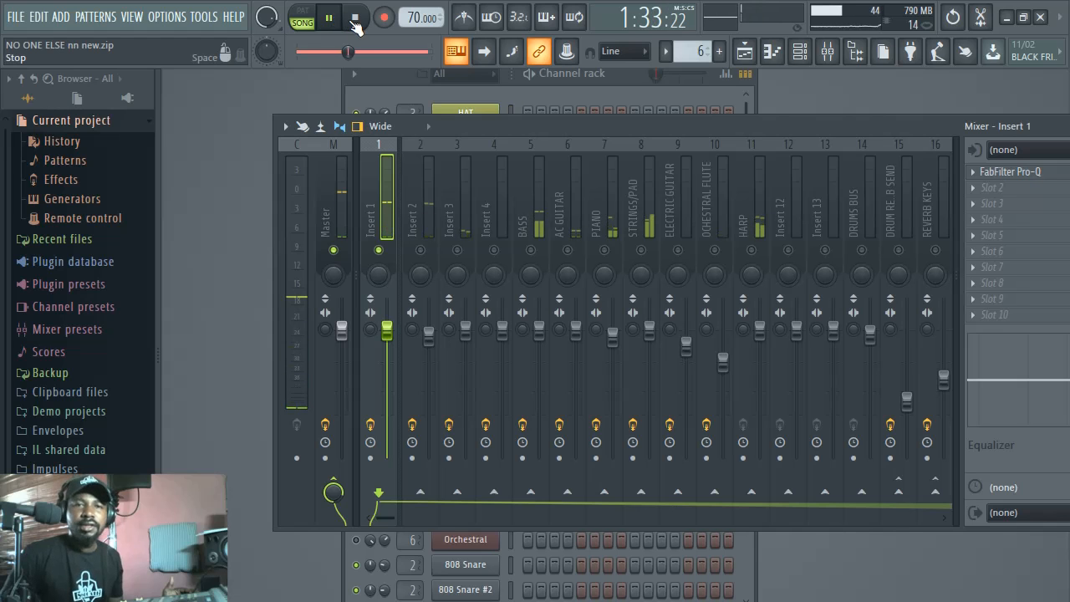
{"action": "left_click", "coordinate": [351, 25]}
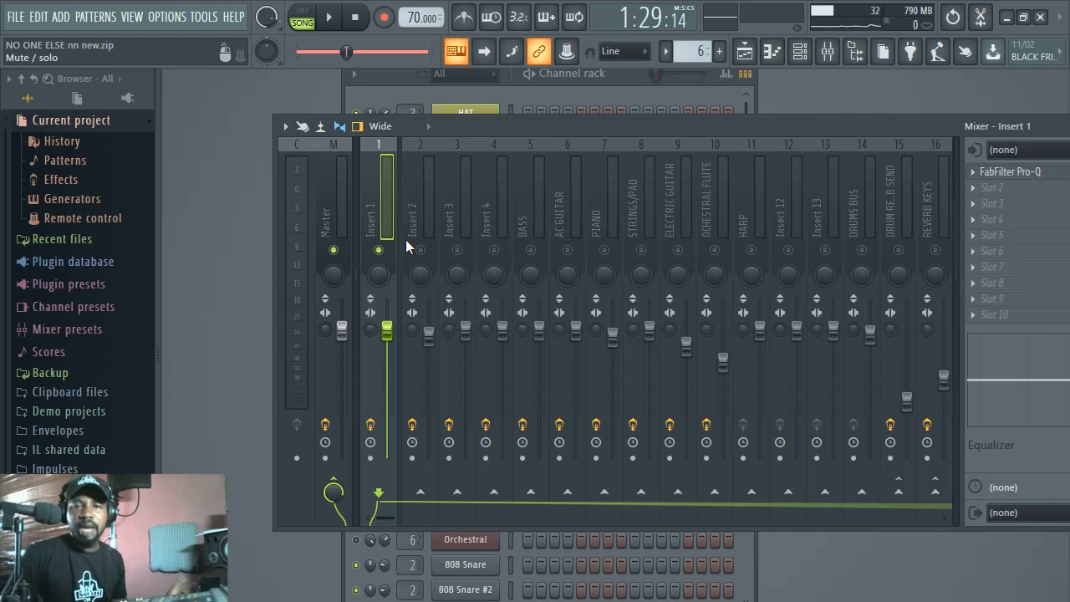
Step: Unmute Insert 2, Insert 3 and Insert 4 alongside Insert 1, and play the song briefly to hear the drums together
{"action": "left_click", "coordinate": [413, 185]}
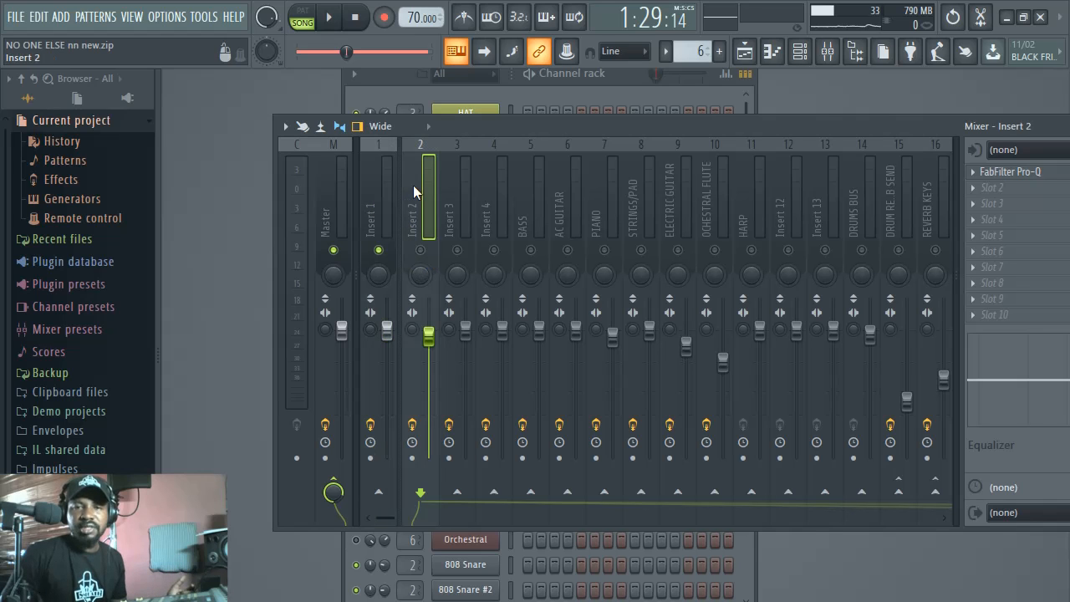
{"action": "left_click", "coordinate": [458, 251]}
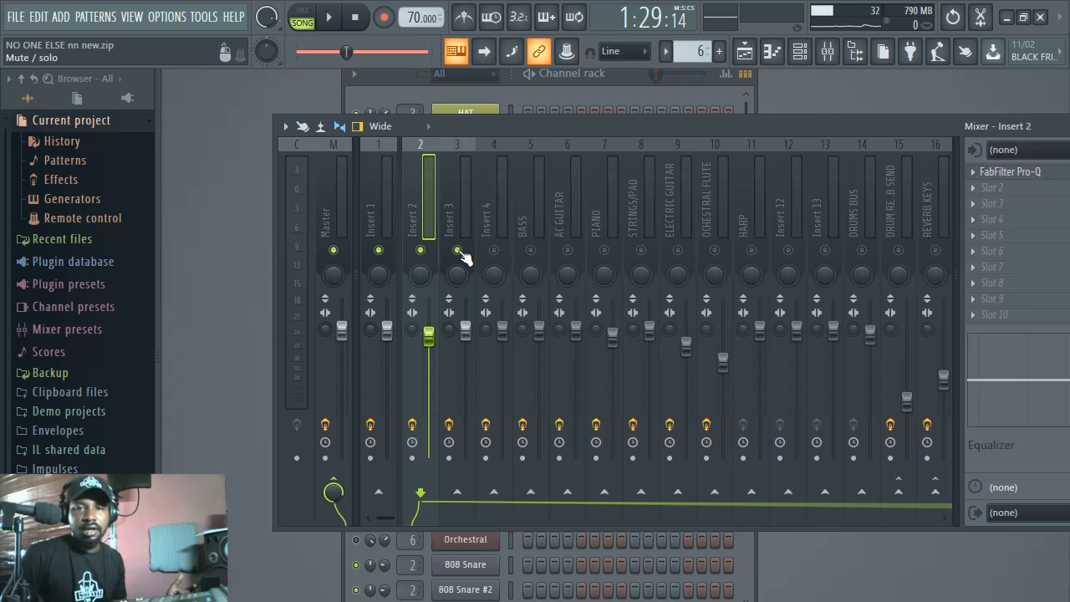
{"action": "left_click", "coordinate": [495, 253]}
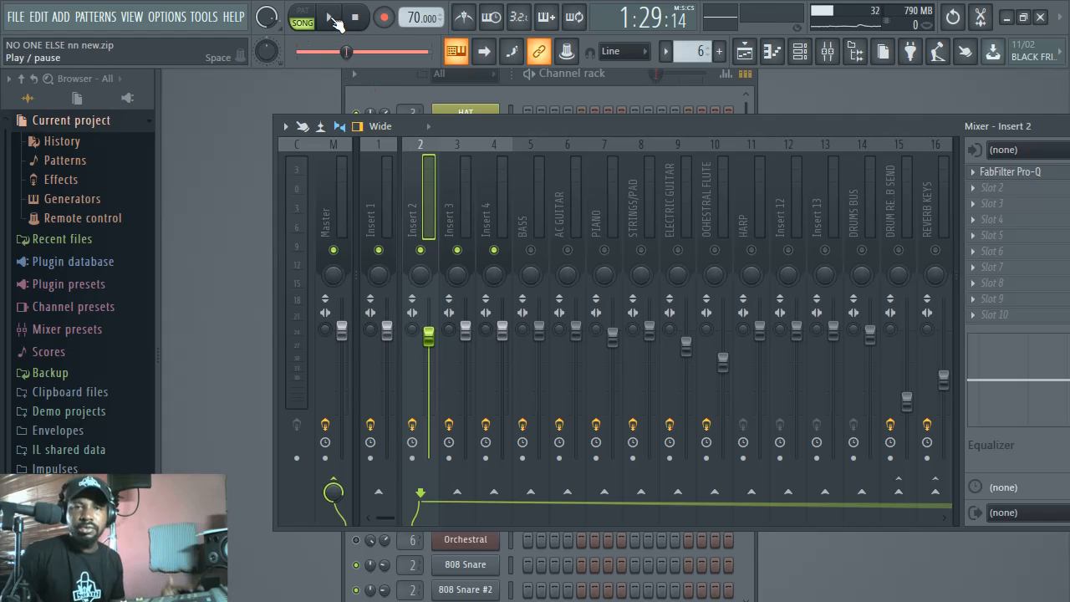
{"action": "left_click", "coordinate": [330, 20]}
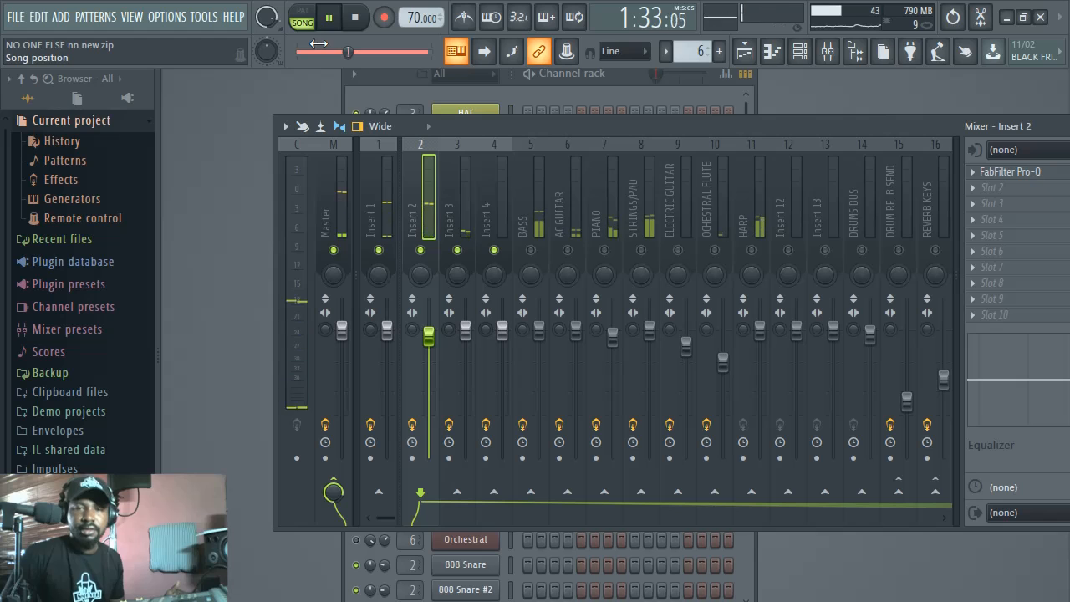
{"action": "left_click", "coordinate": [355, 18]}
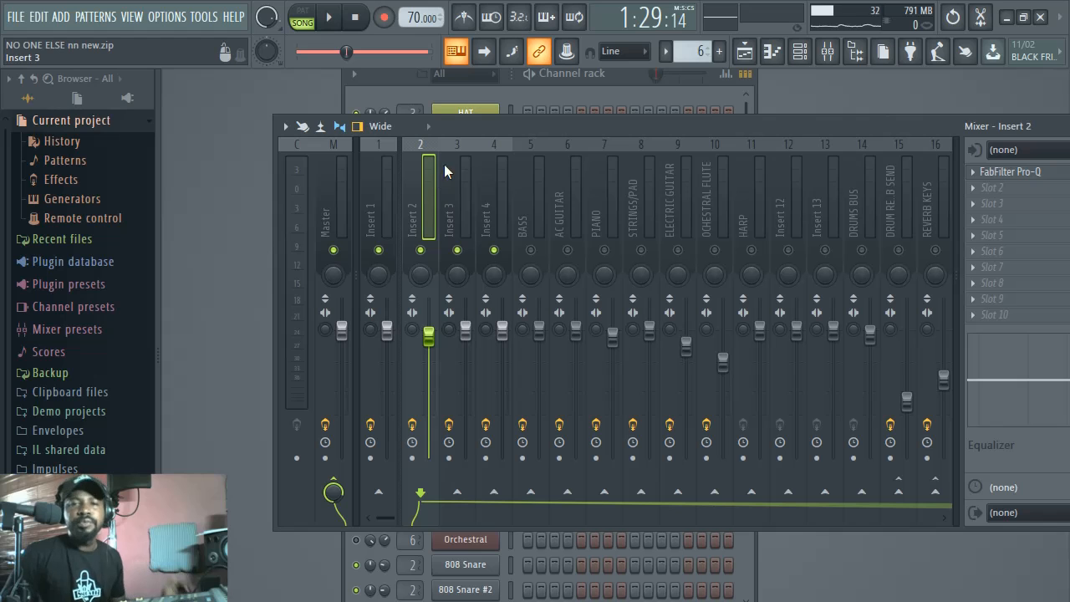
Step: Examine the FabFilter Pro-Q curve on Insert 1, close the equalizer, and select Insert 2
{"action": "left_click_drag", "start_coordinate": [456, 129], "coordinate": [412, 98]}
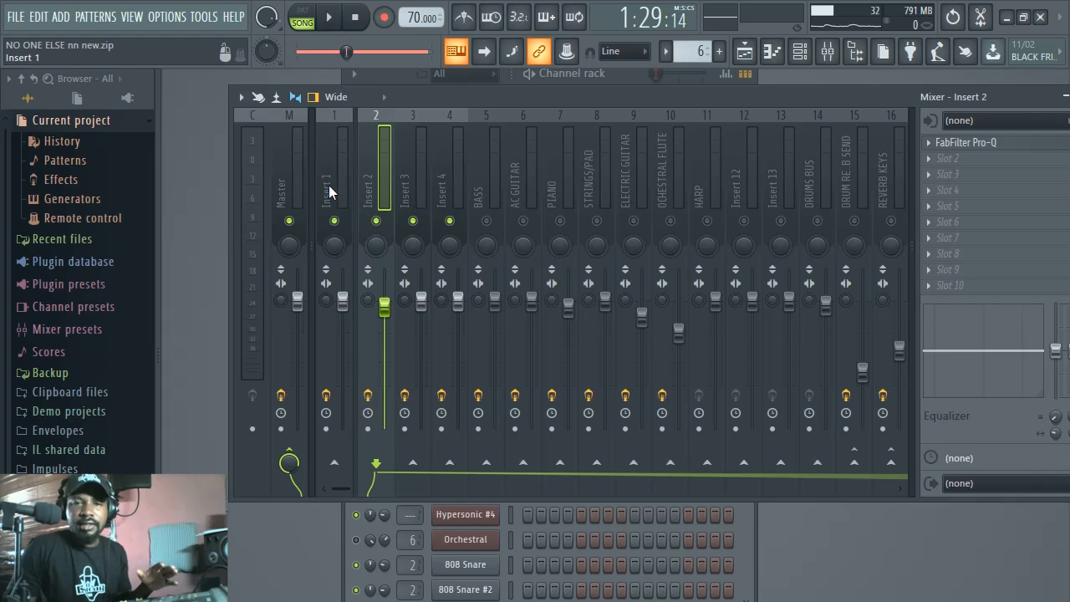
{"action": "left_click", "coordinate": [347, 208]}
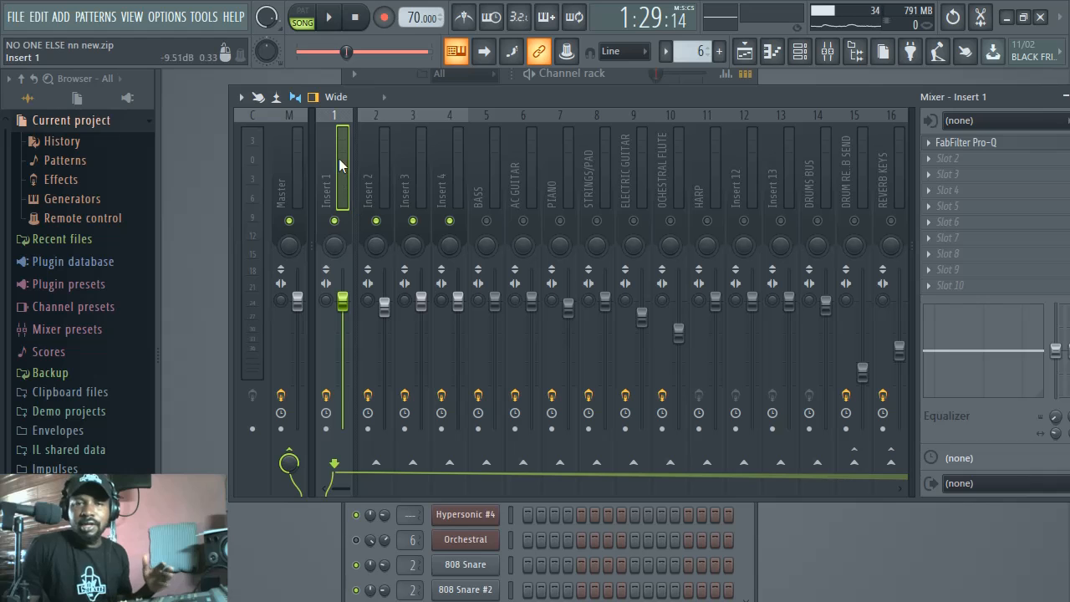
{"action": "left_click_drag", "start_coordinate": [451, 97], "coordinate": [402, 134]}
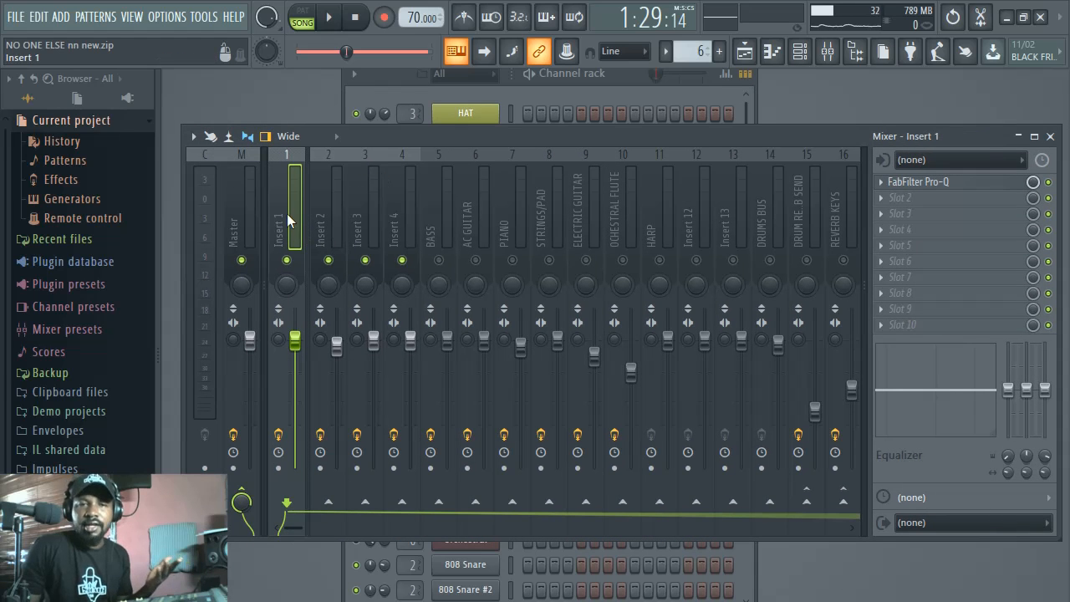
{"action": "left_click", "coordinate": [917, 184]}
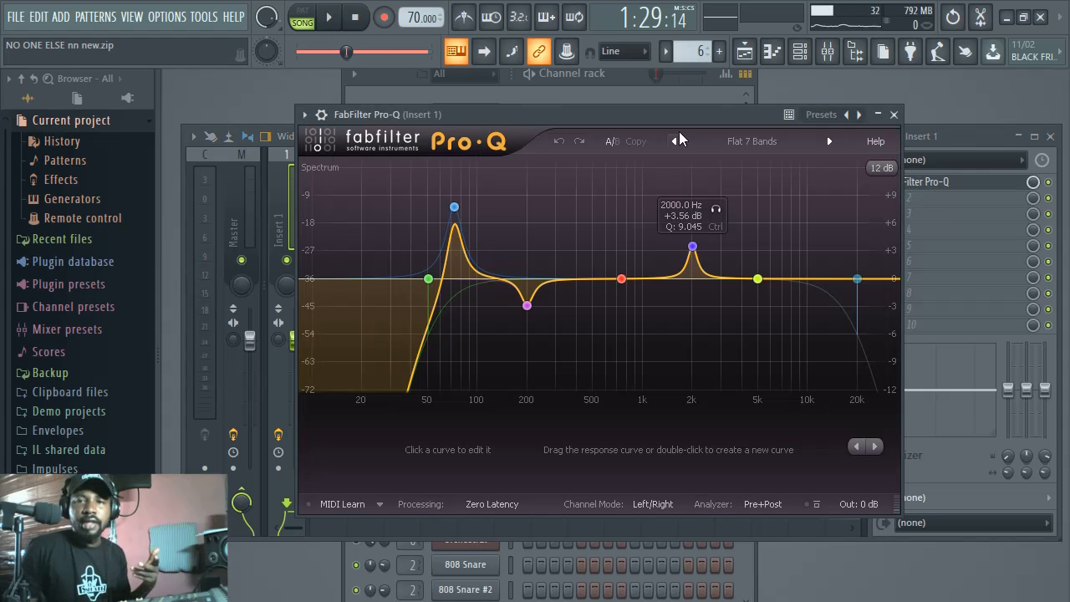
{"action": "left_click", "coordinate": [893, 115]}
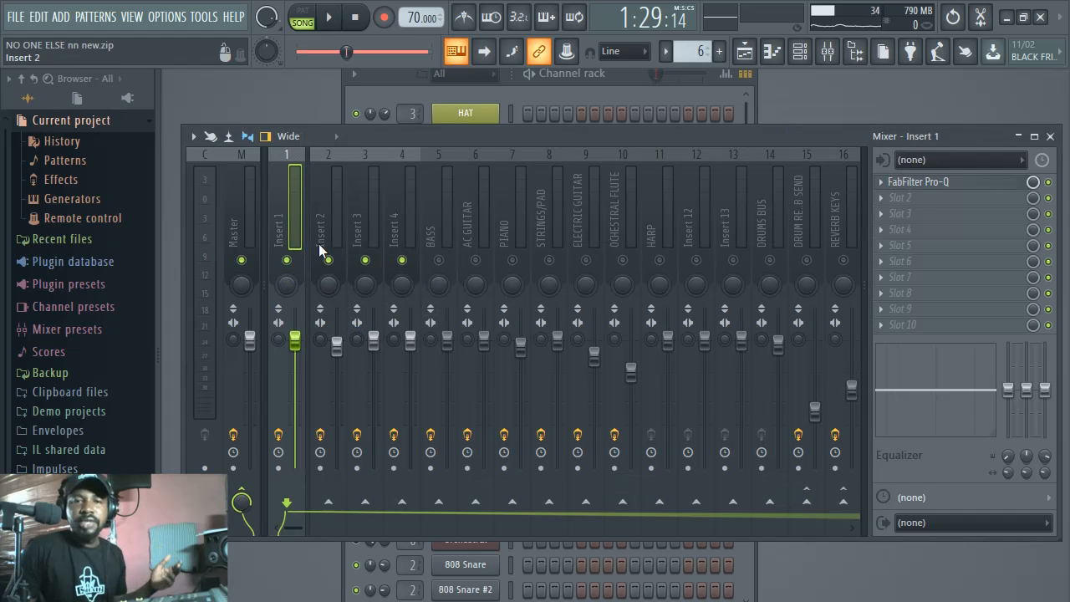
{"action": "left_click", "coordinate": [317, 211]}
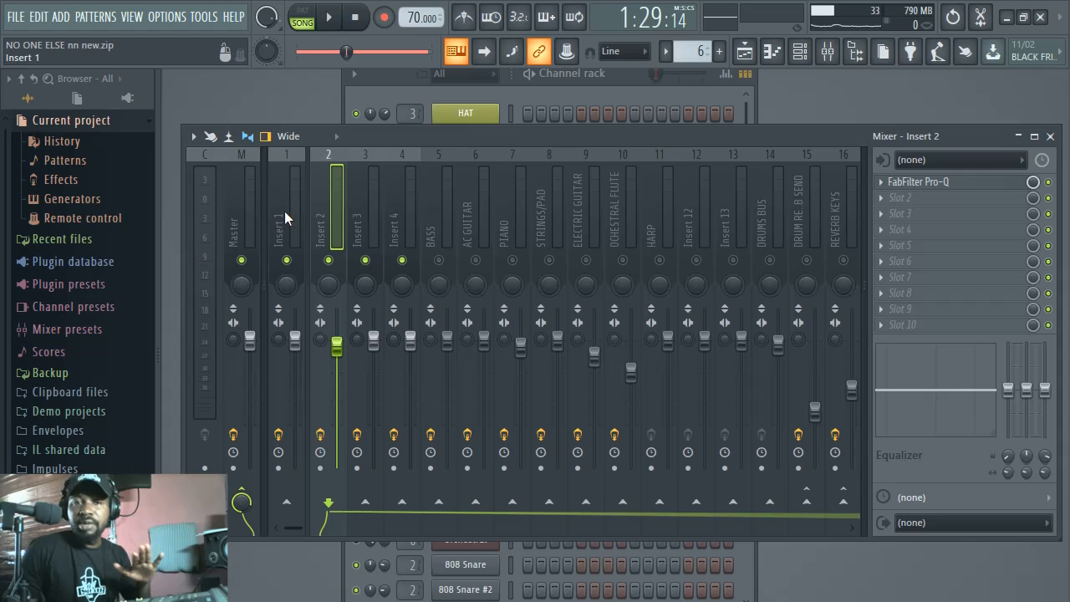
Step: Rename mixer track Insert 1 as KICK
{"action": "left_click", "coordinate": [284, 211]}
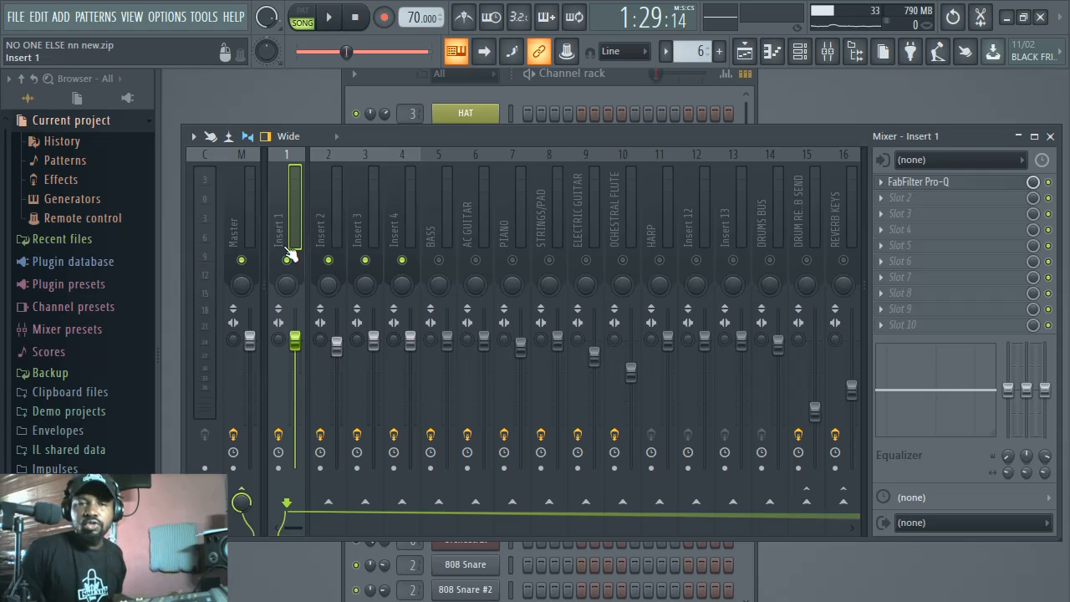
{"action": "right_click", "coordinate": [282, 232]}
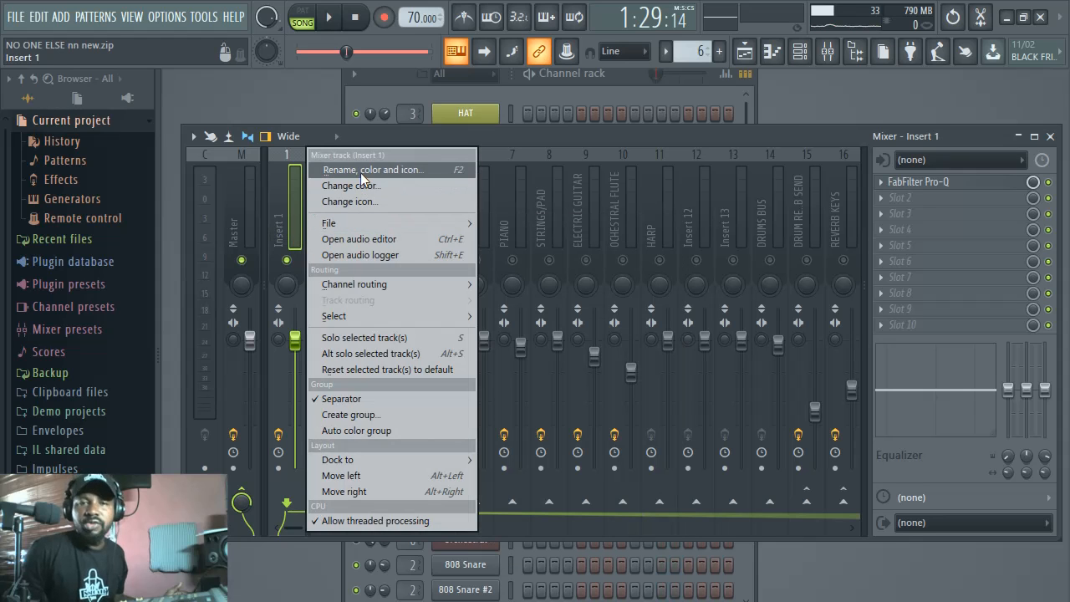
{"action": "left_click", "coordinate": [361, 173]}
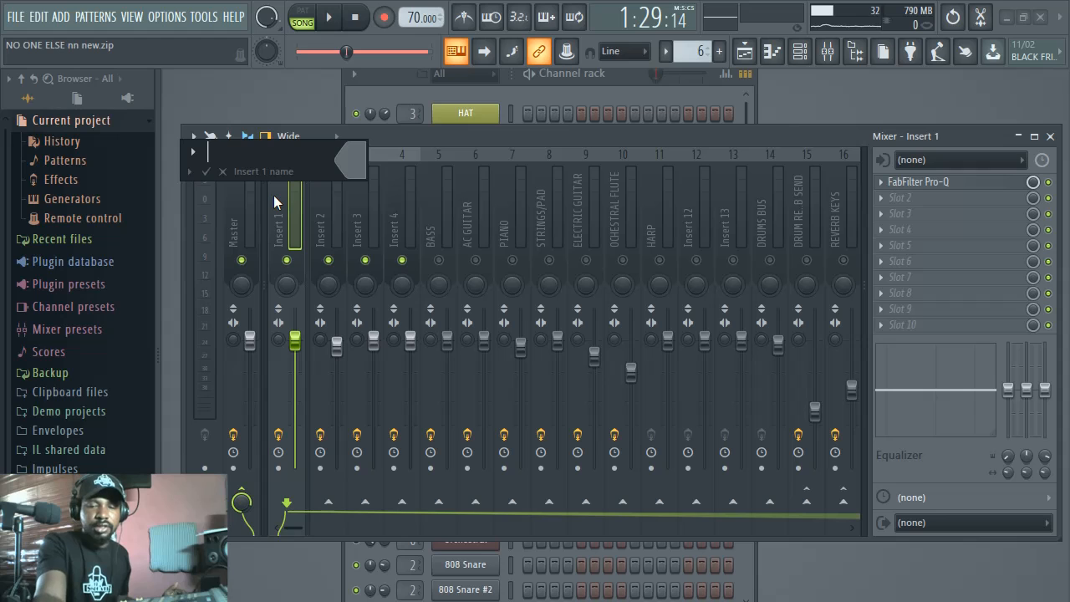
{"action": "type", "text": "KICK"}
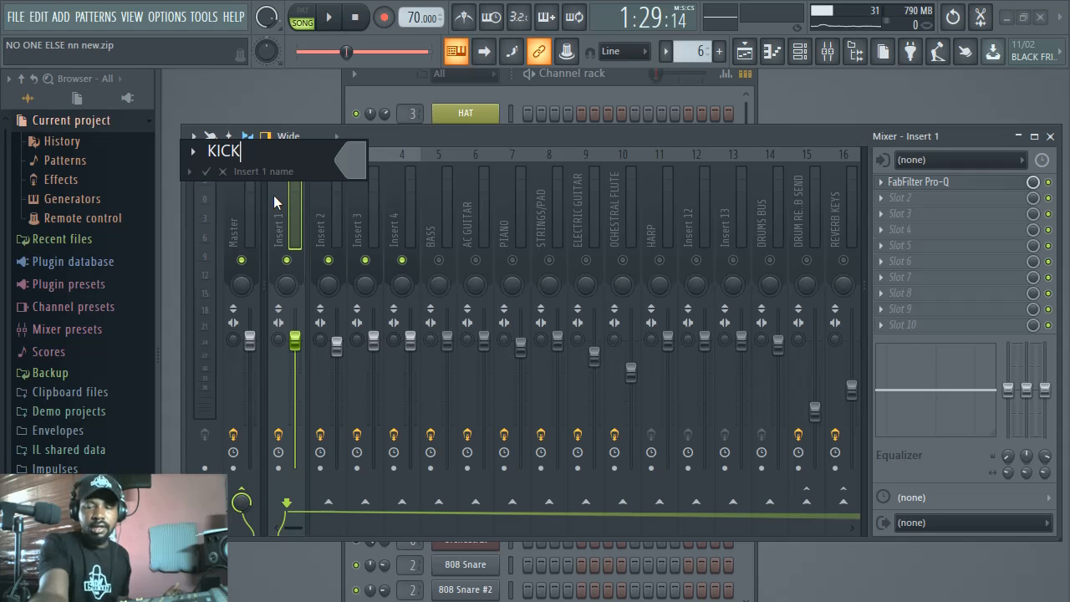
{"action": "key", "text": "Return"}
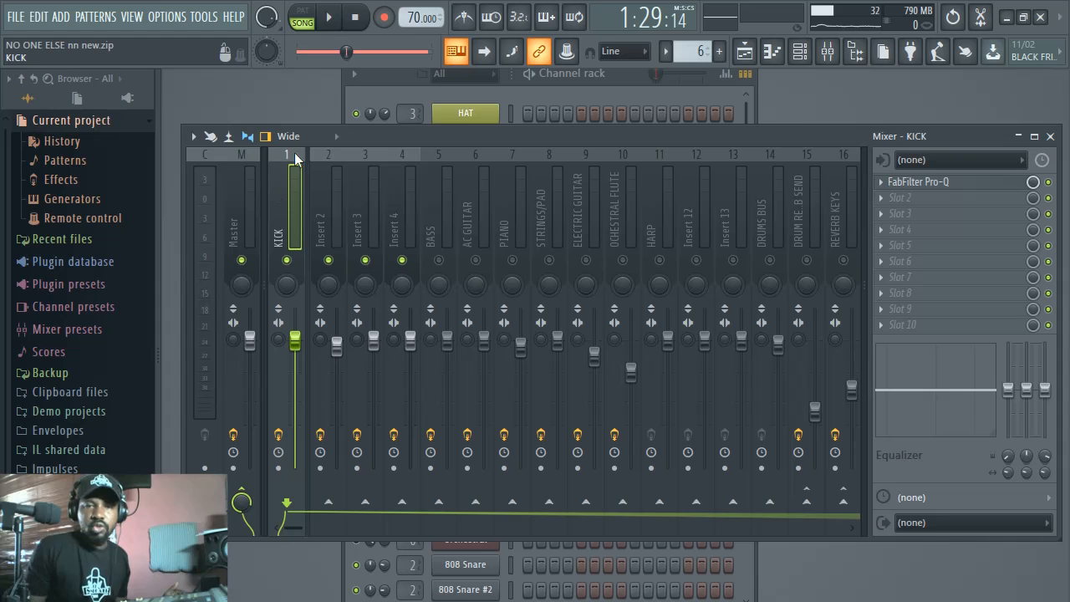
Step: Rename mixer track Insert 2 as SNARE
{"action": "left_click", "coordinate": [311, 215]}
{"action": "right_click", "coordinate": [319, 205]}
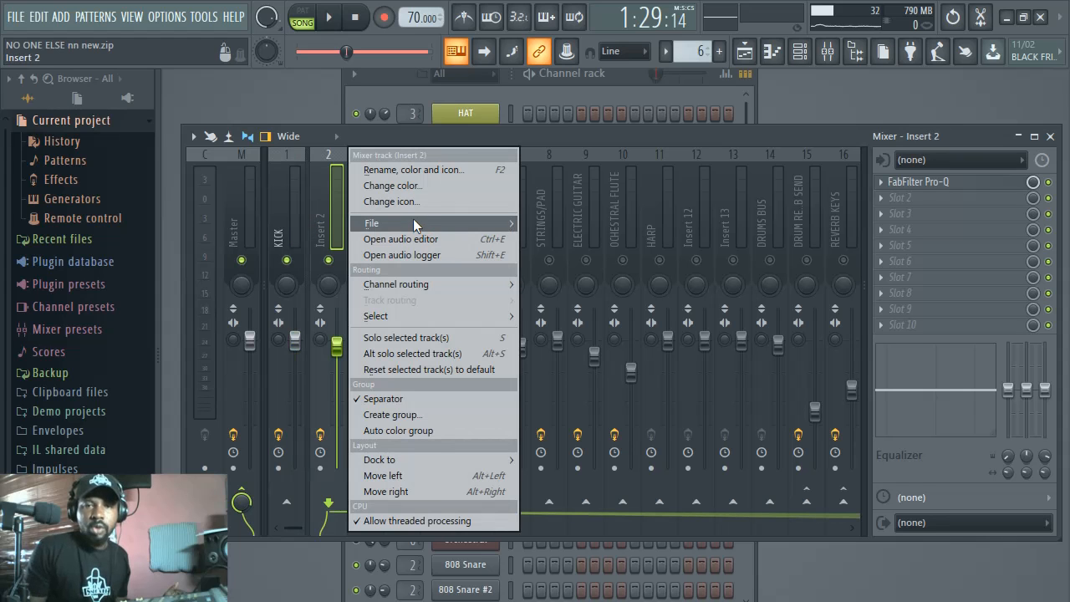
{"action": "left_click", "coordinate": [414, 172]}
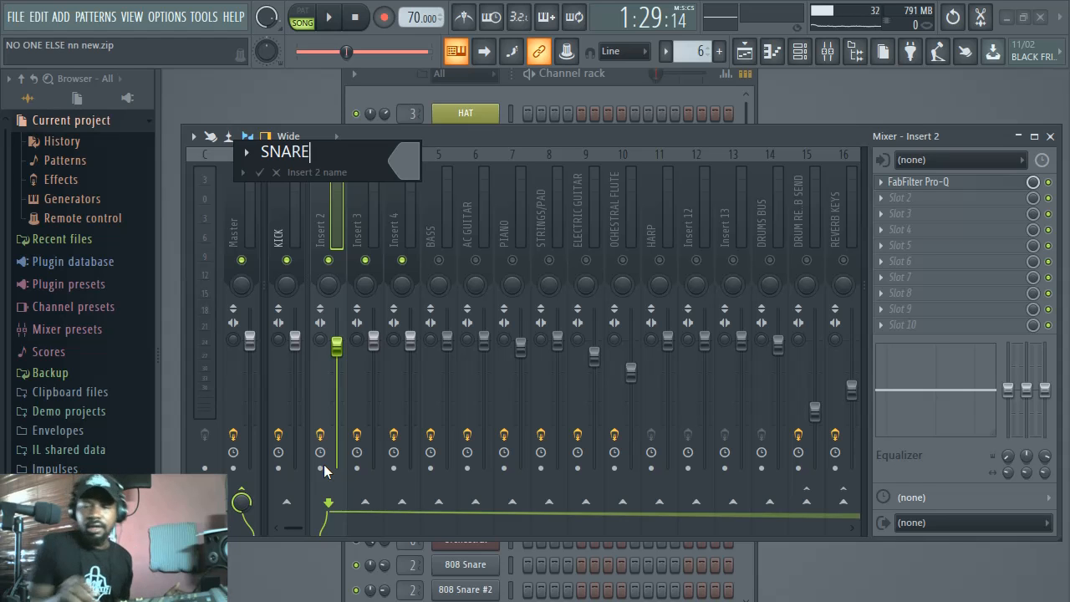
{"action": "key", "text": "Return"}
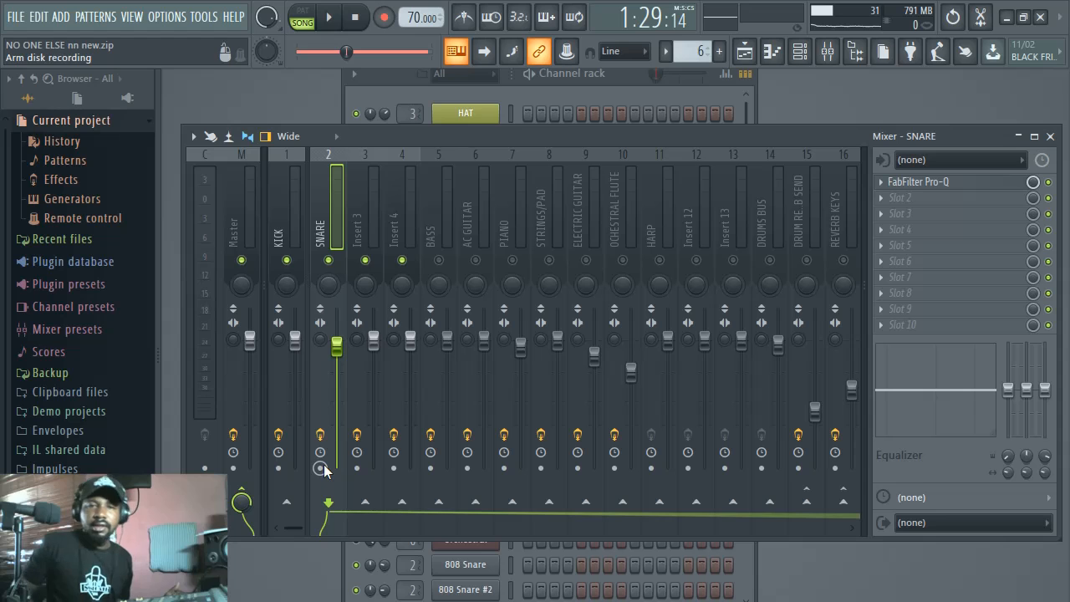
Step: Rename mixer track Insert 3 as HIHAT
{"action": "right_click", "coordinate": [352, 211]}
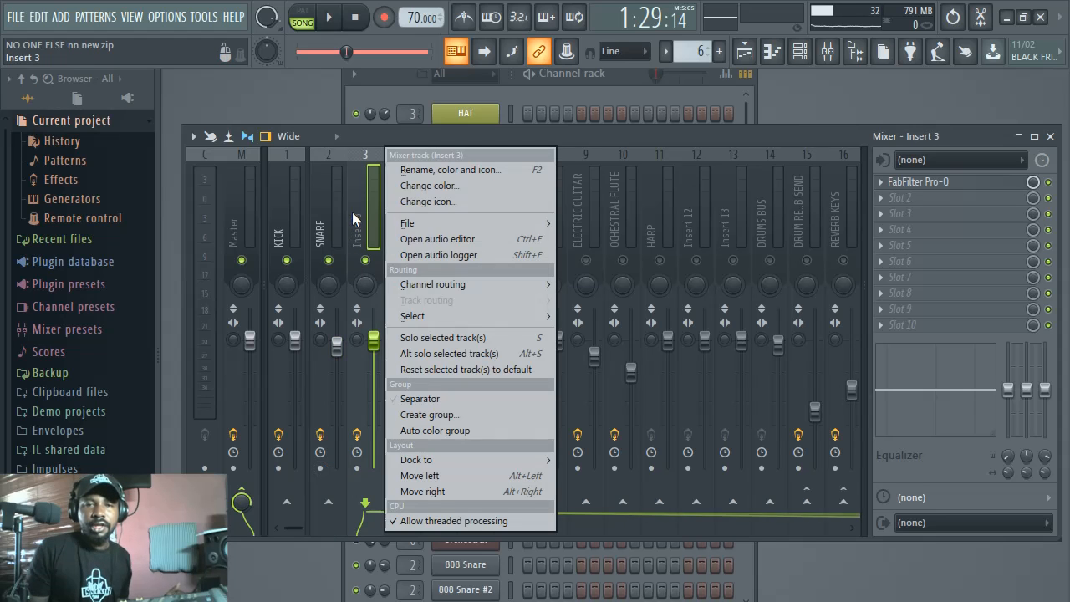
{"action": "left_click", "coordinate": [439, 167]}
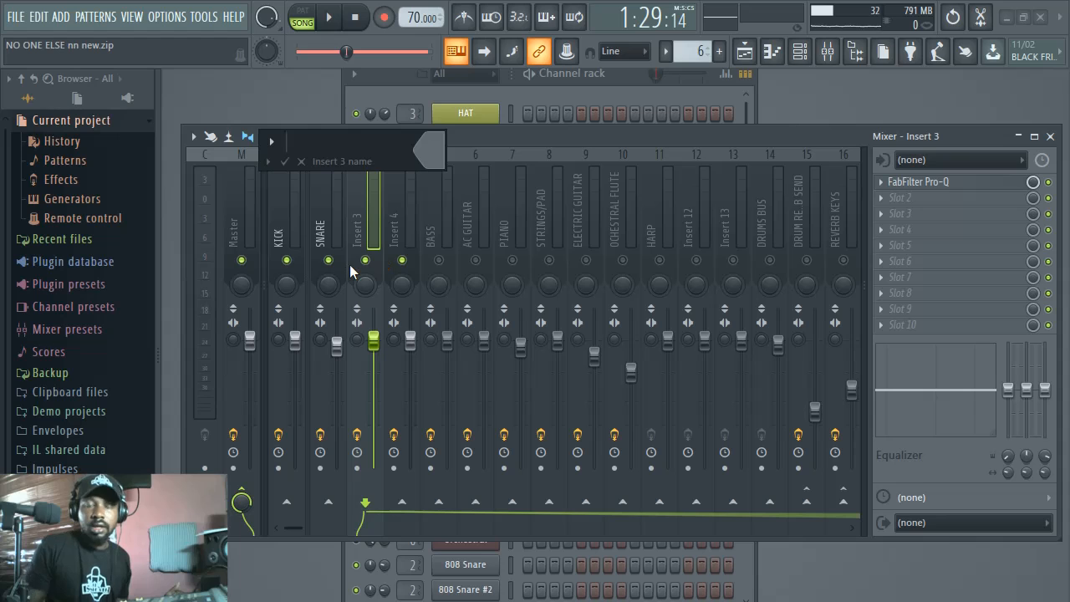
{"action": "type", "text": "H"}
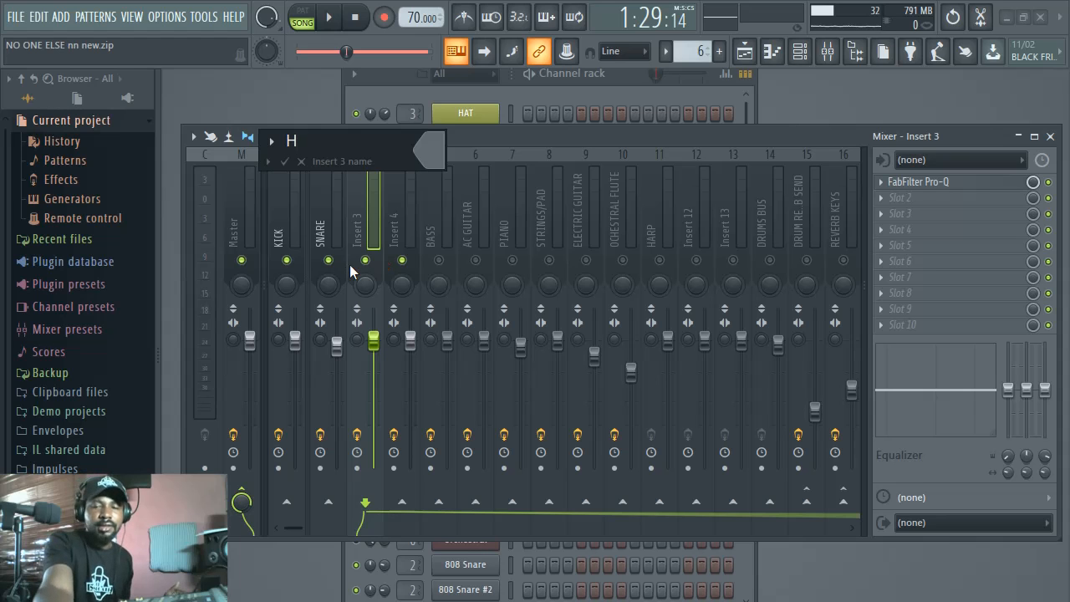
{"action": "type", "text": "IHAT"}
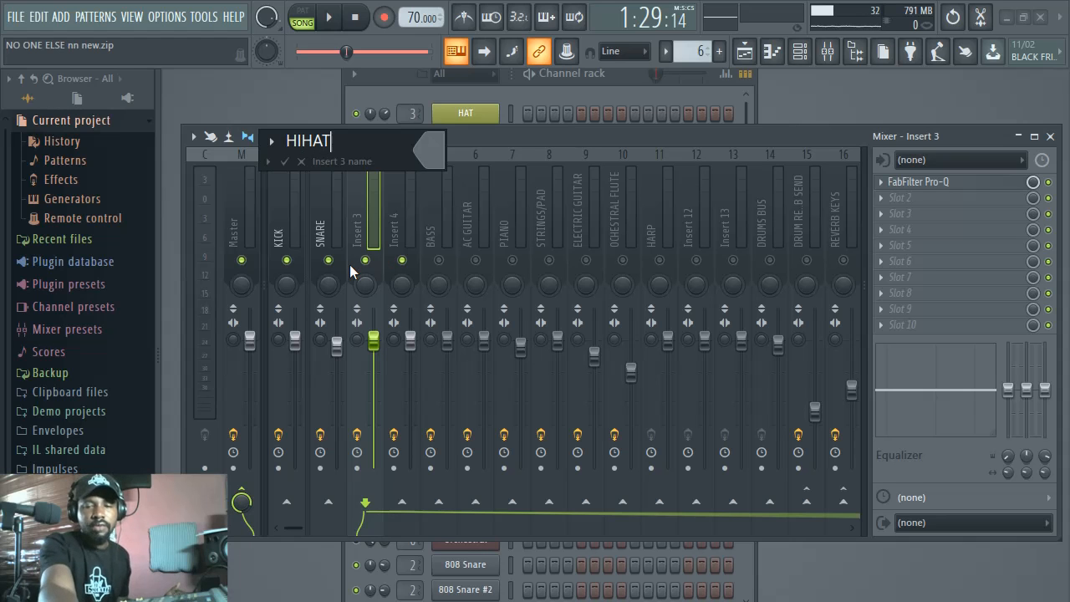
{"action": "key", "text": "Return"}
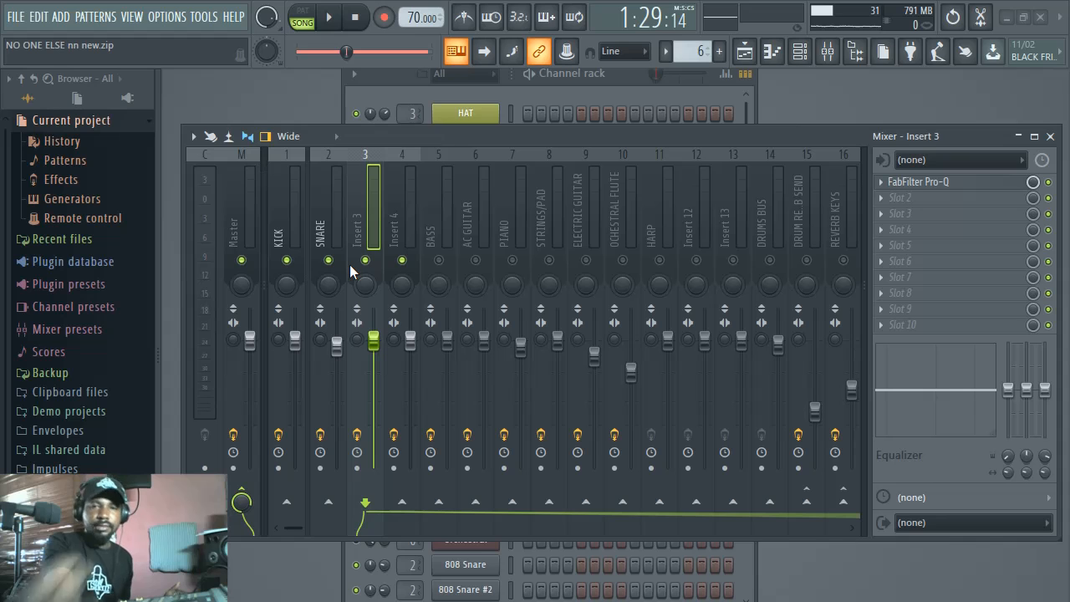
Step: Enter TOMS as the new name for mixer track Insert 4
{"action": "right_click", "coordinate": [397, 228]}
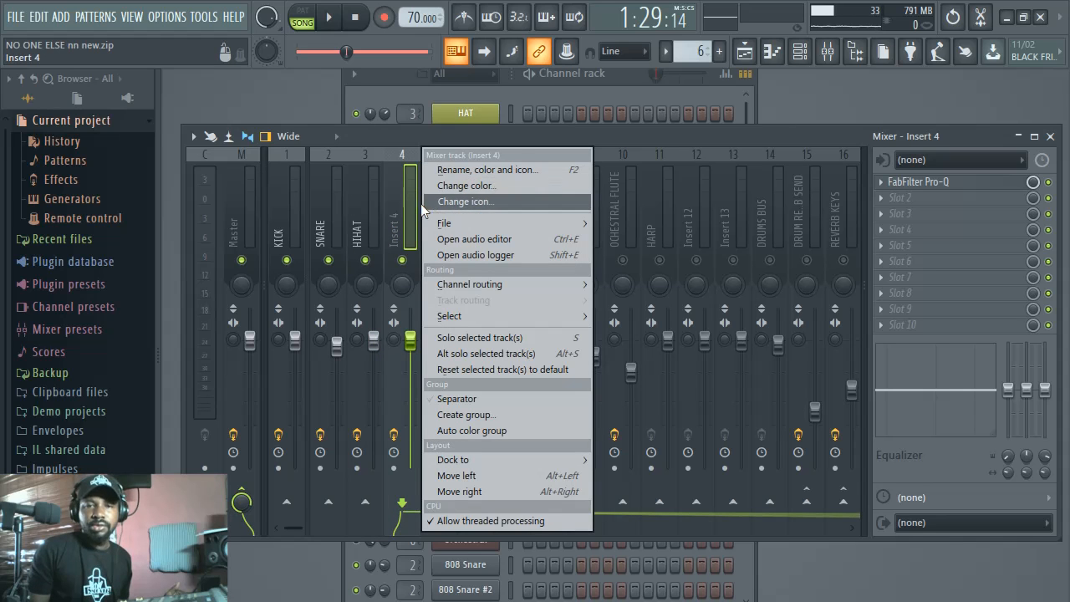
{"action": "left_click", "coordinate": [389, 203]}
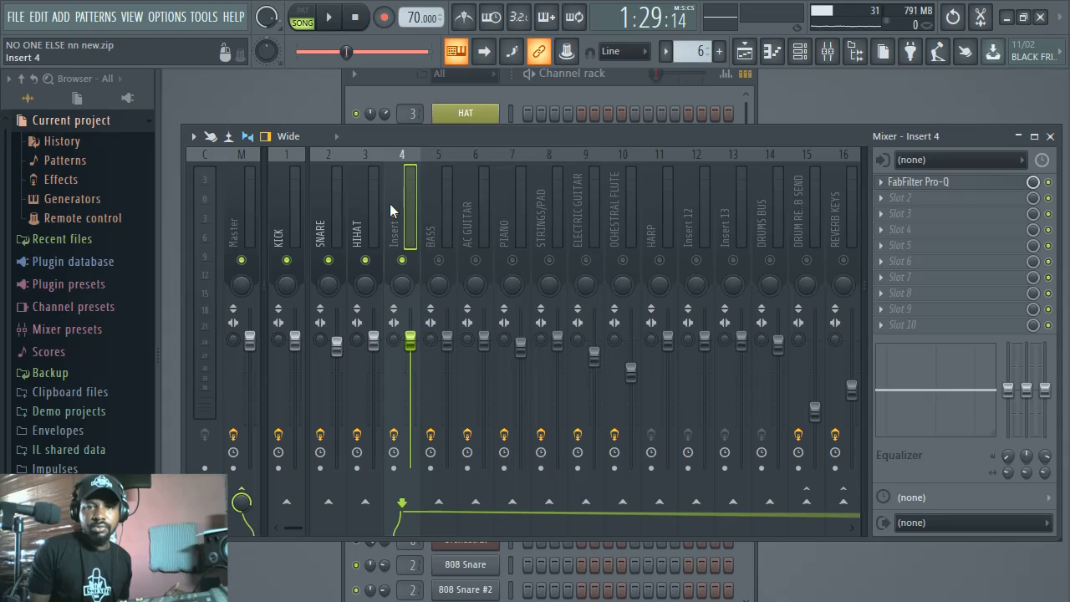
{"action": "right_click", "coordinate": [390, 203]}
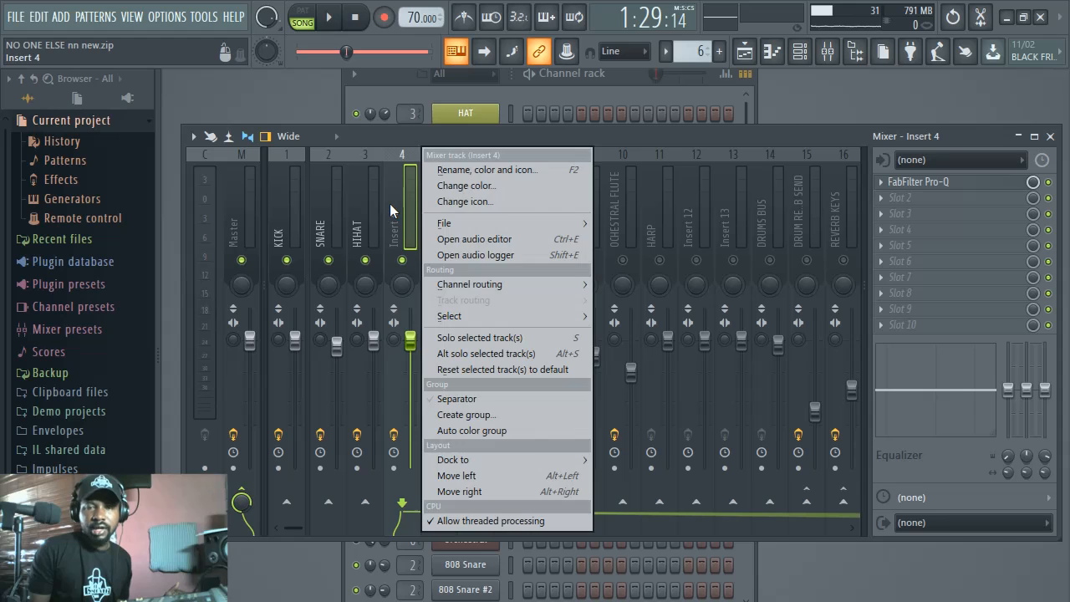
{"action": "left_click", "coordinate": [457, 170]}
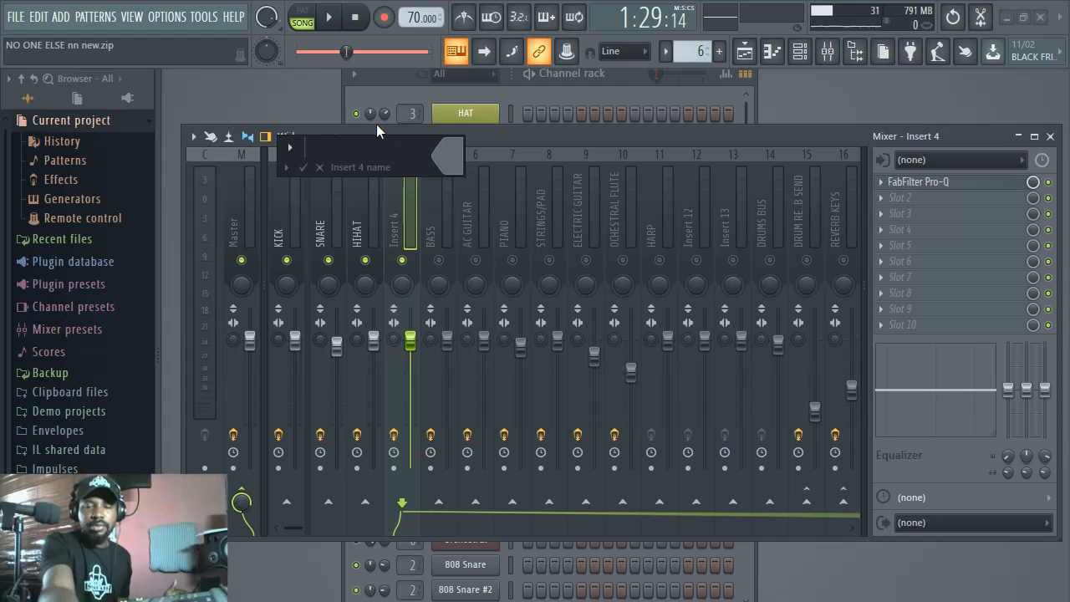
{"action": "type", "text": "TOMS"}
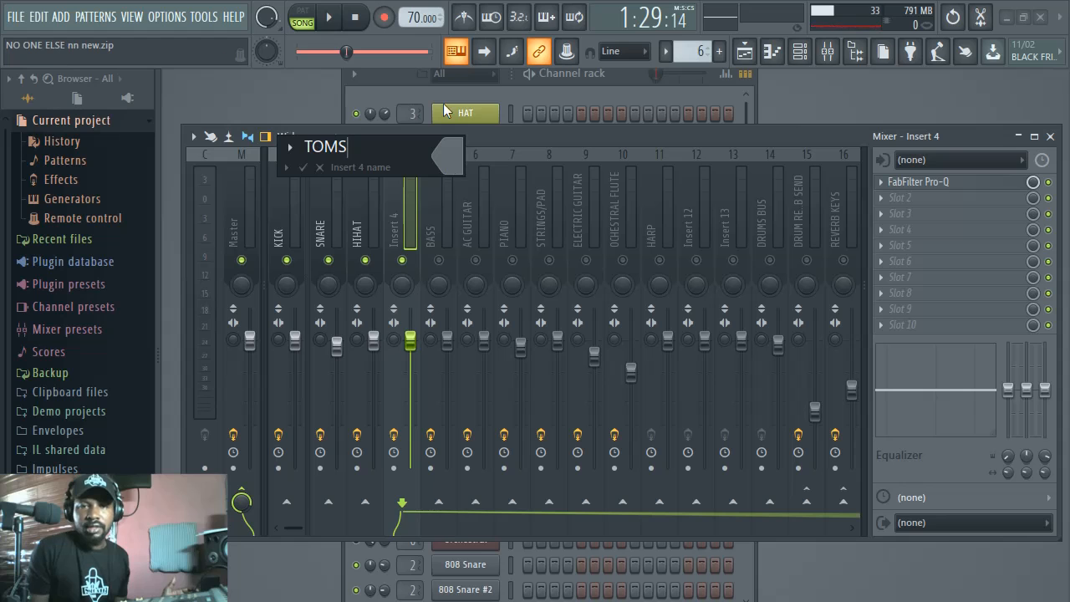
Step: Try out blue and pink among the possible colors for the TOMS mixer track
{"action": "left_click", "coordinate": [456, 166]}
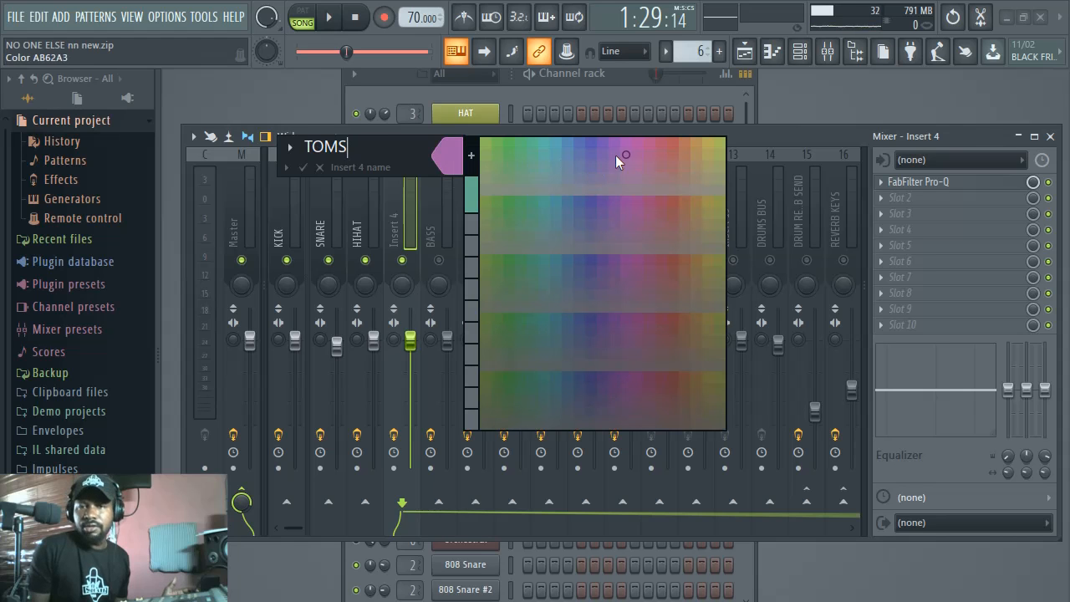
{"action": "left_click", "coordinate": [589, 144]}
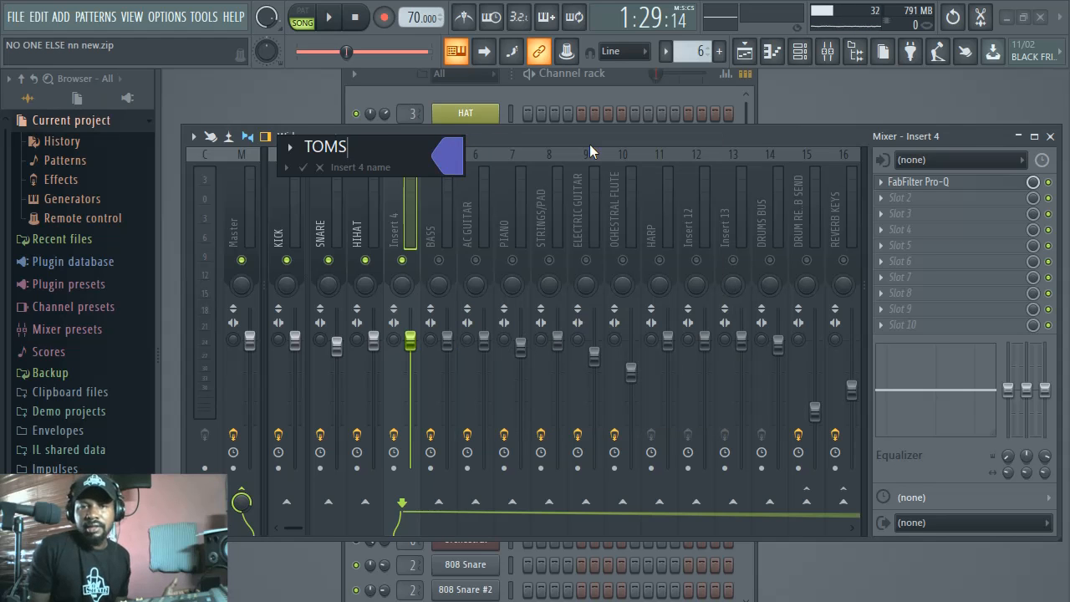
{"action": "left_click", "coordinate": [451, 157]}
{"action": "left_click", "coordinate": [646, 148]}
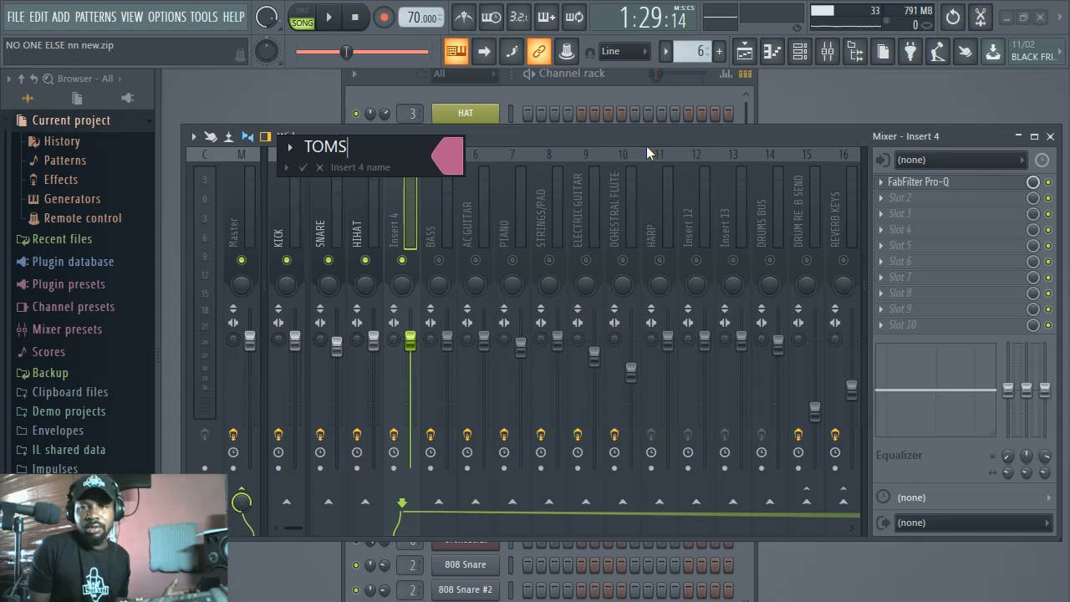
{"action": "left_click", "coordinate": [451, 157]}
{"action": "left_click", "coordinate": [630, 157]}
Step: Color the TOMS mixer track green and apply its new name and color
{"action": "left_click", "coordinate": [462, 164]}
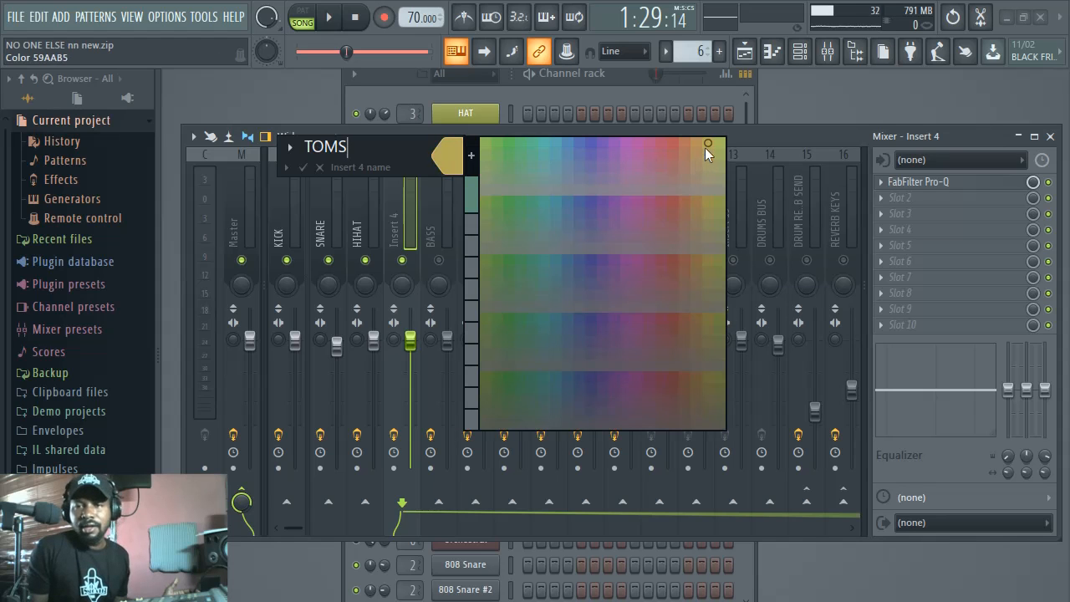
{"action": "left_click", "coordinate": [505, 212]}
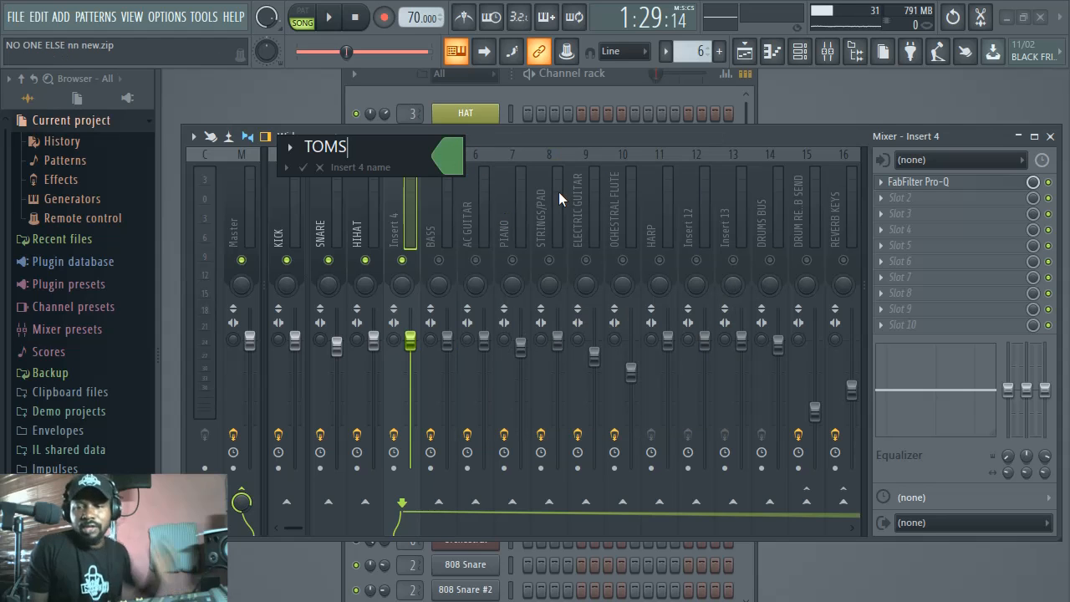
{"action": "key", "text": "Return"}
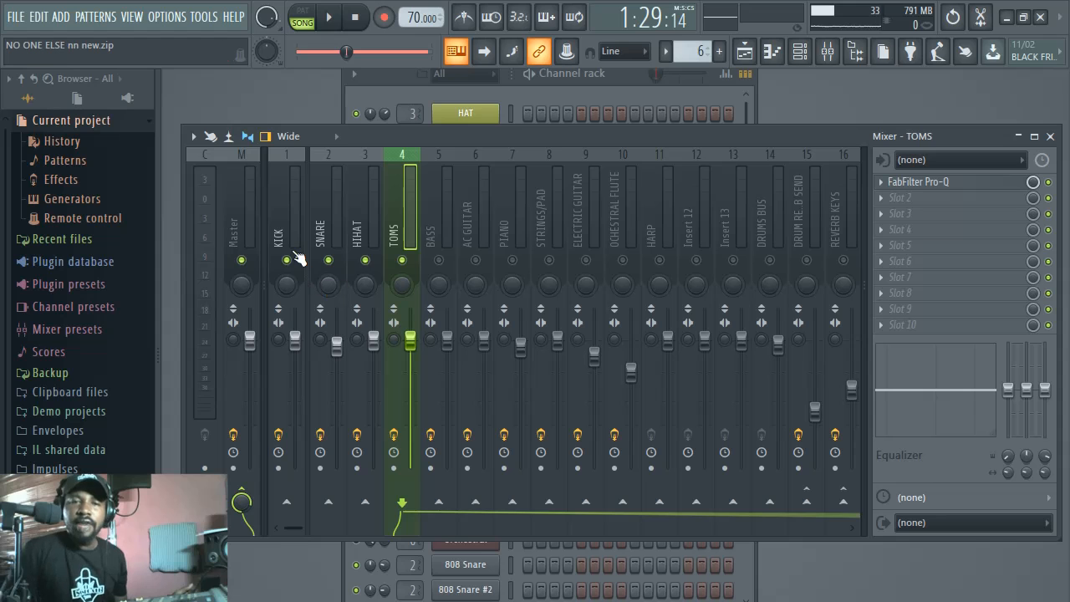
Step: Select the KICK, SNARE, HIHAT and TOMS mixer tracks one after another to review them
{"action": "left_click", "coordinate": [288, 224]}
{"action": "left_click", "coordinate": [322, 226]}
{"action": "left_click", "coordinate": [351, 229]}
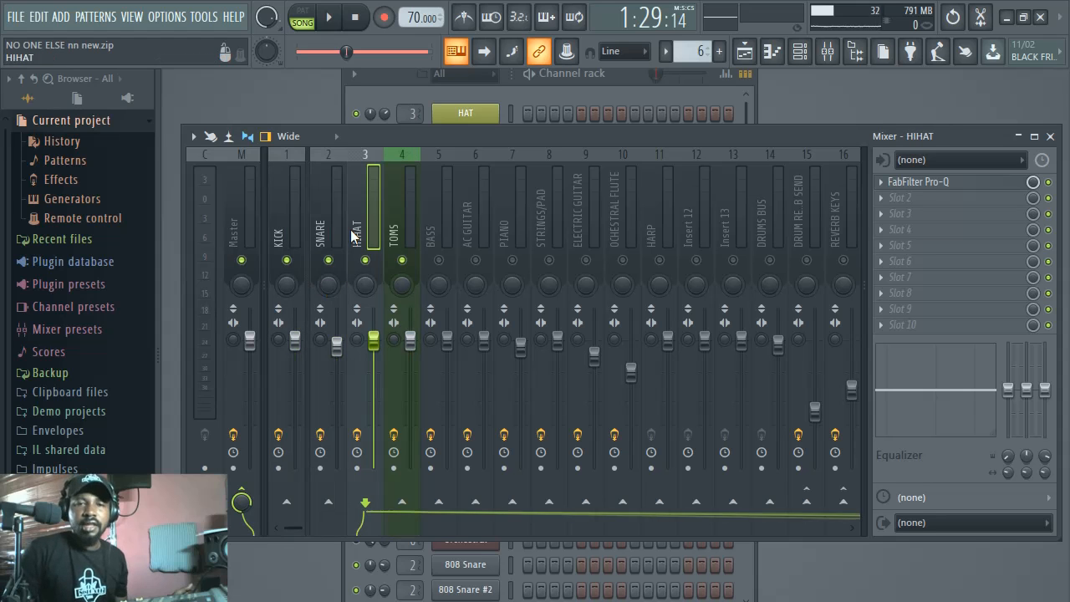
{"action": "left_click", "coordinate": [395, 233]}
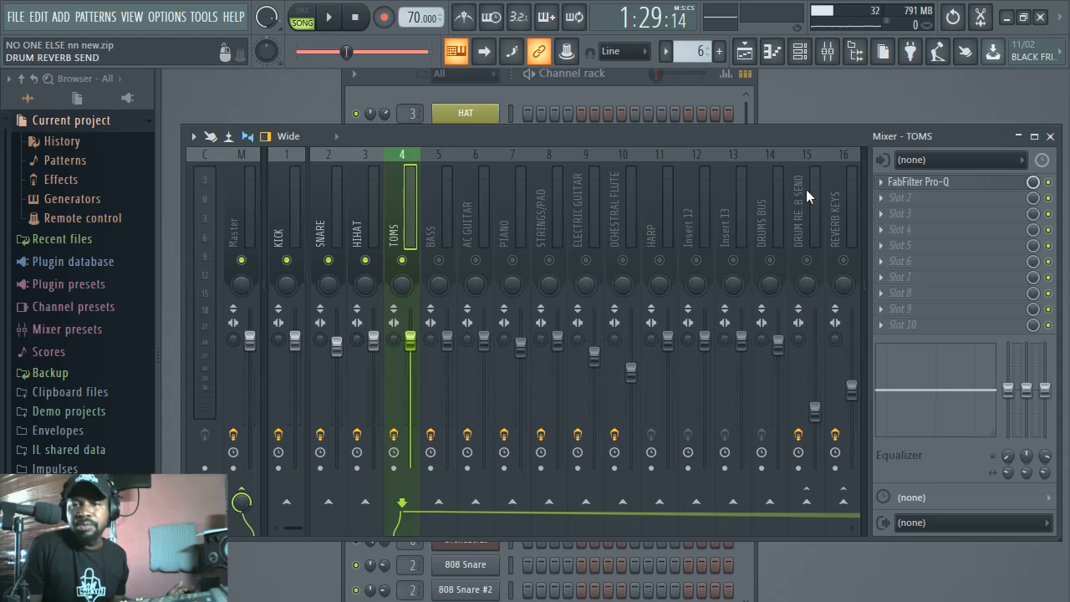
Step: Color the DRUMS BUS mixer track red, keeping its existing name
{"action": "left_click", "coordinate": [763, 193]}
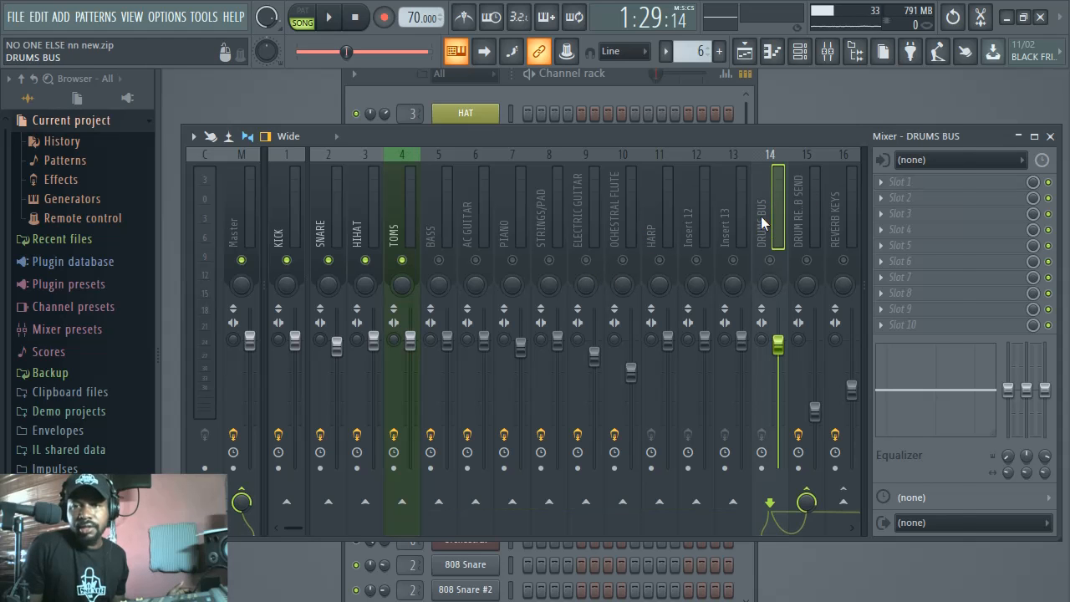
{"action": "right_click", "coordinate": [762, 222]}
{"action": "left_click", "coordinate": [843, 173]}
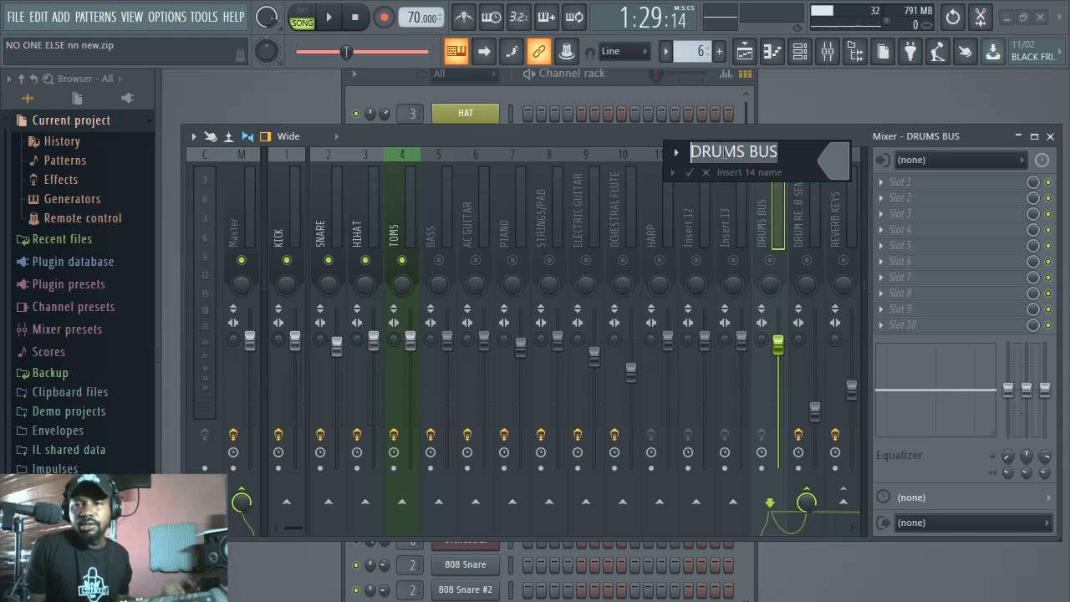
{"action": "left_click", "coordinate": [833, 160]}
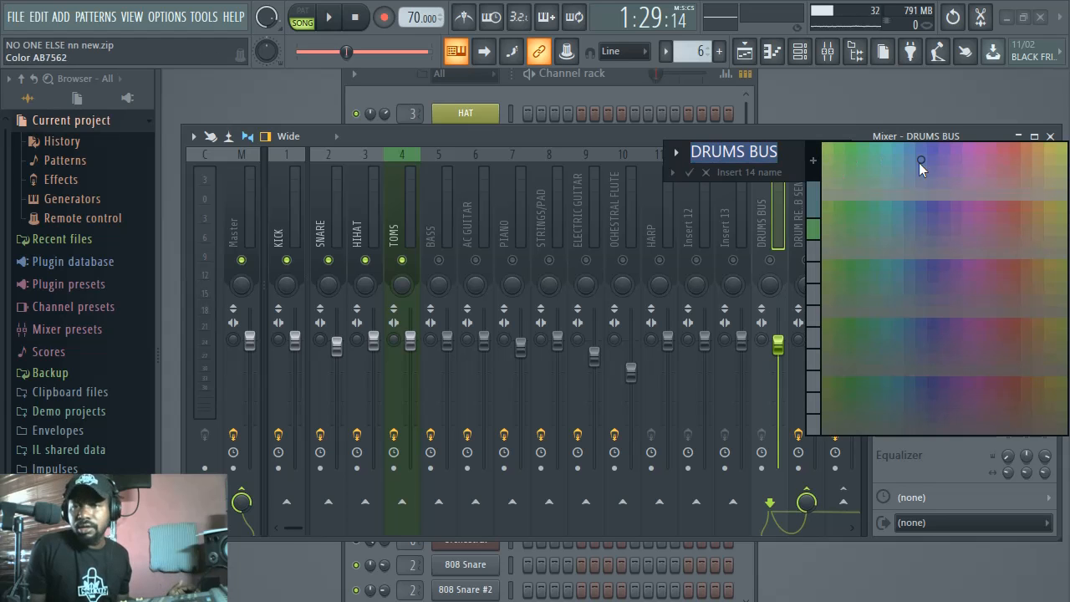
{"action": "left_click", "coordinate": [1006, 150]}
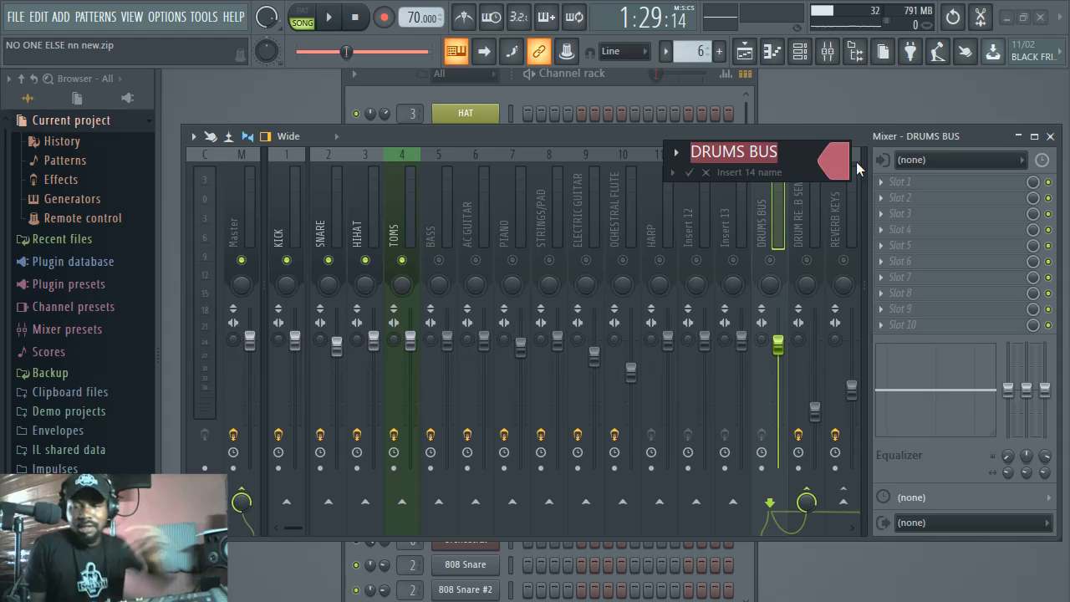
{"action": "key", "text": "Return"}
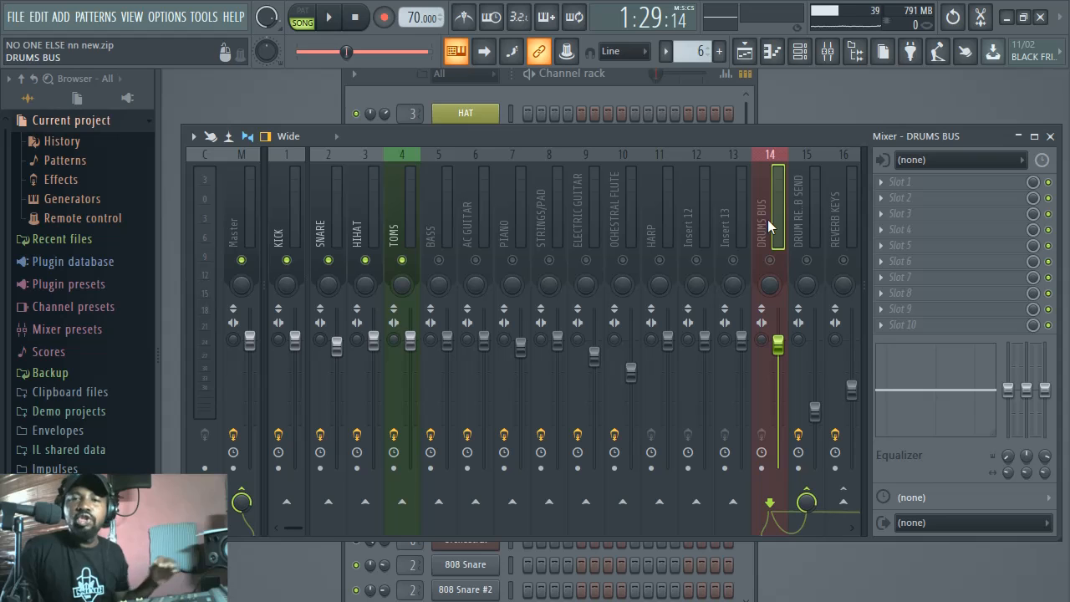
Step: Check the KICK track's routing against the Master track, and play the song with KICK selected to watch the signal levels
{"action": "left_click", "coordinate": [273, 203]}
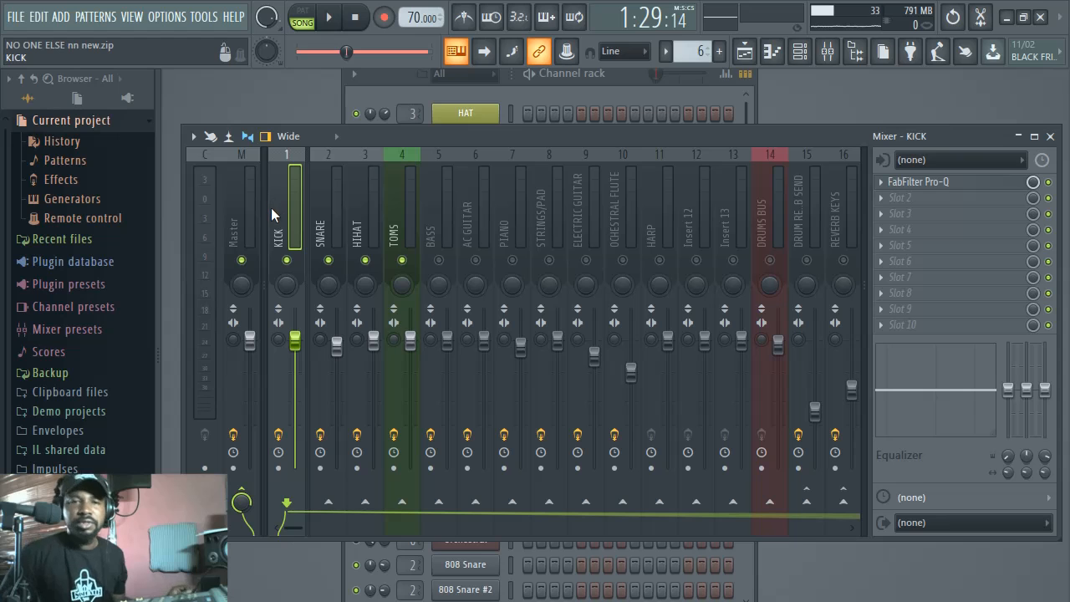
{"action": "left_click", "coordinate": [233, 201]}
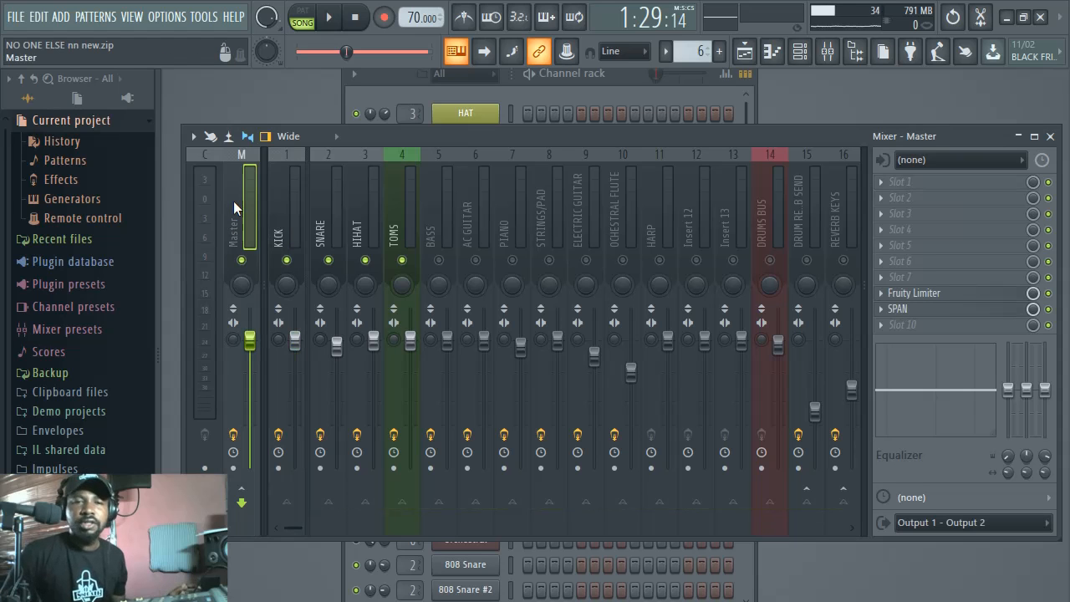
{"action": "left_click", "coordinate": [277, 207]}
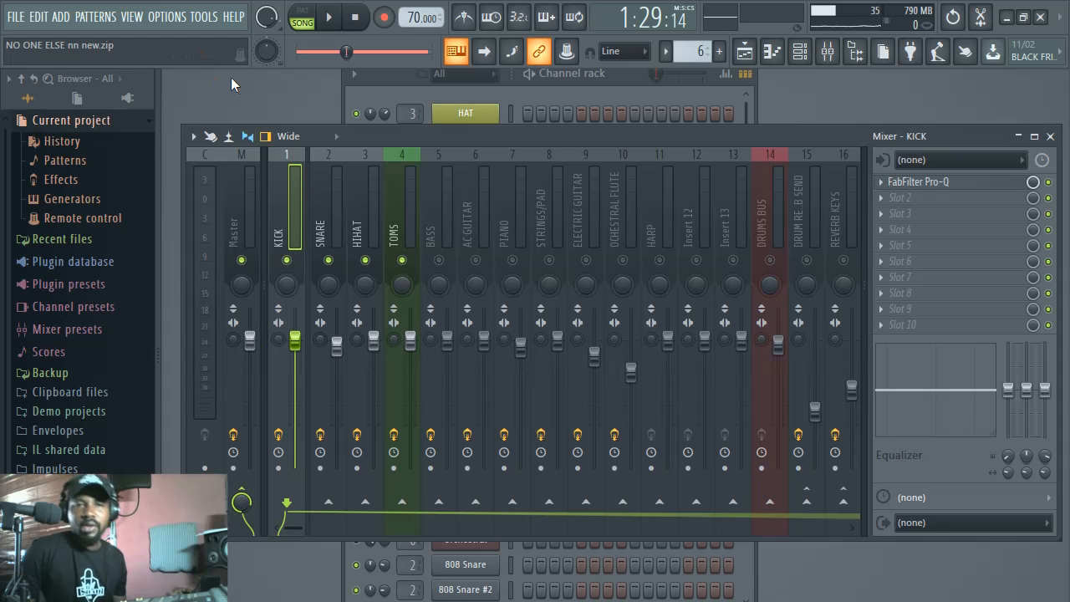
{"action": "left_click", "coordinate": [330, 20]}
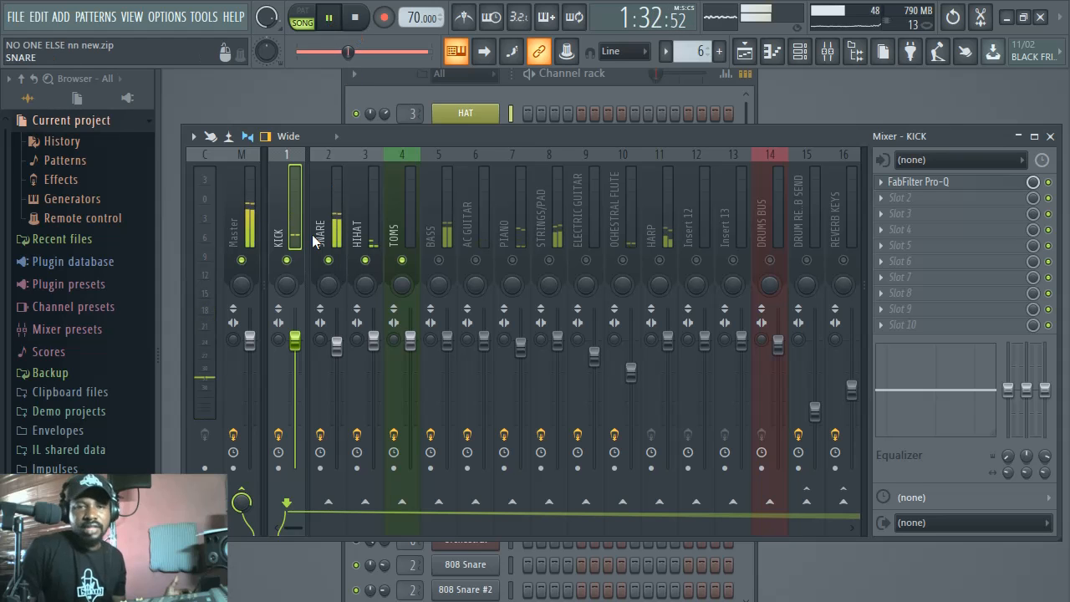
Step: Stop playback and disable the sends from the KICK, SNARE, HIHAT and TOMS mixer tracks to the Master
{"action": "left_click", "coordinate": [313, 203]}
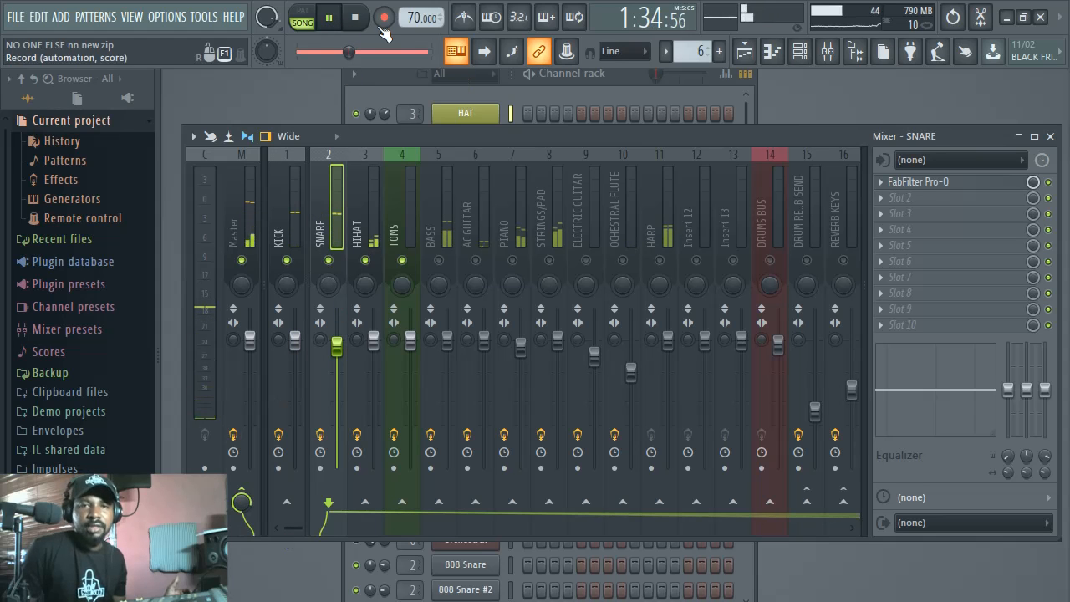
{"action": "left_click", "coordinate": [354, 17]}
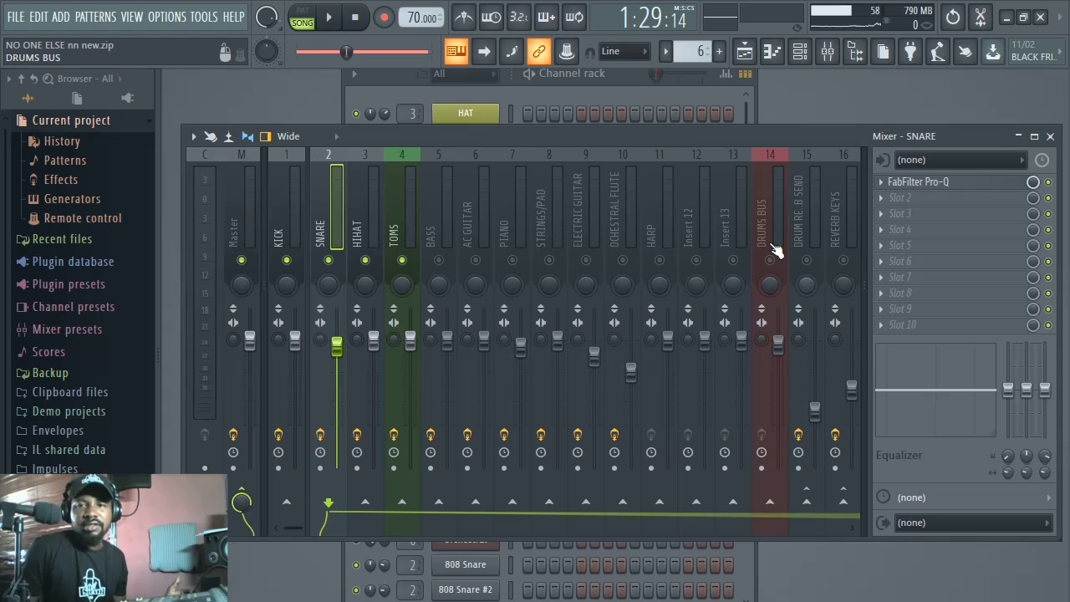
{"action": "left_click", "coordinate": [279, 236]}
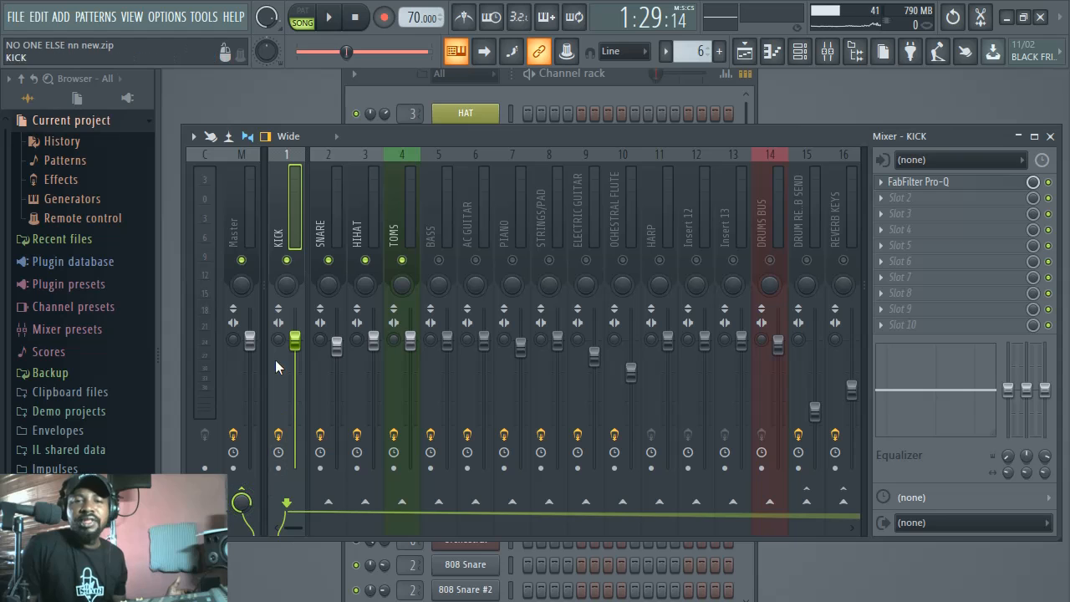
{"action": "left_click", "coordinate": [241, 500]}
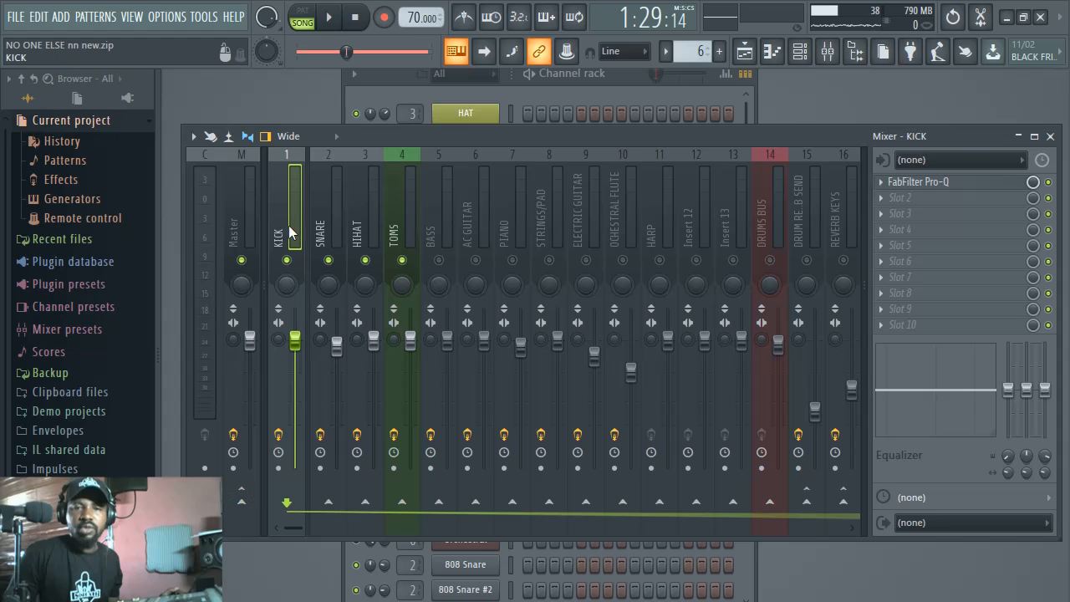
{"action": "left_click", "coordinate": [319, 221]}
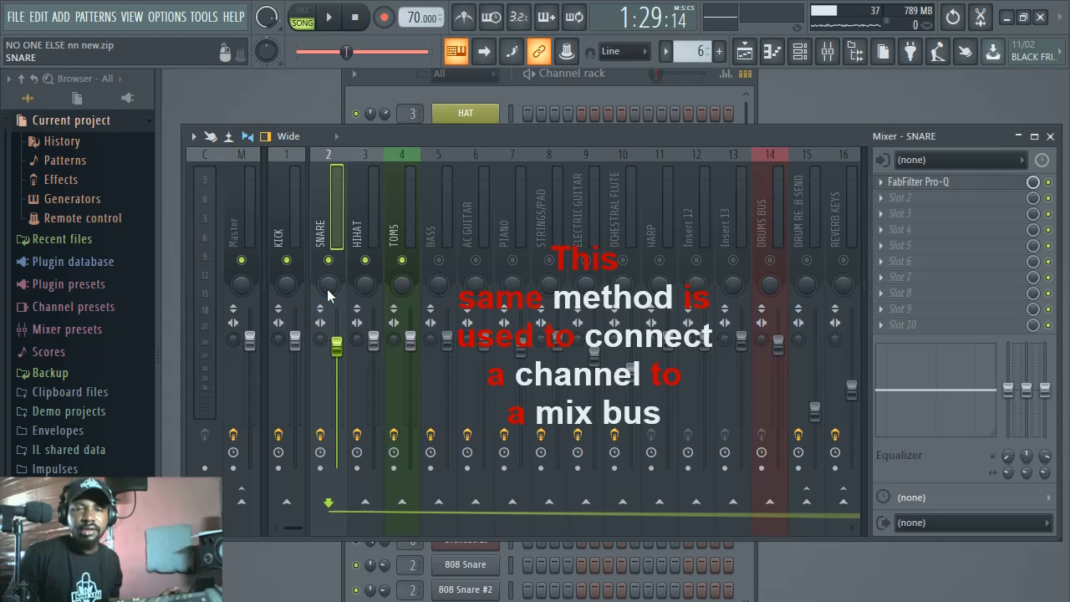
{"action": "left_click", "coordinate": [358, 210]}
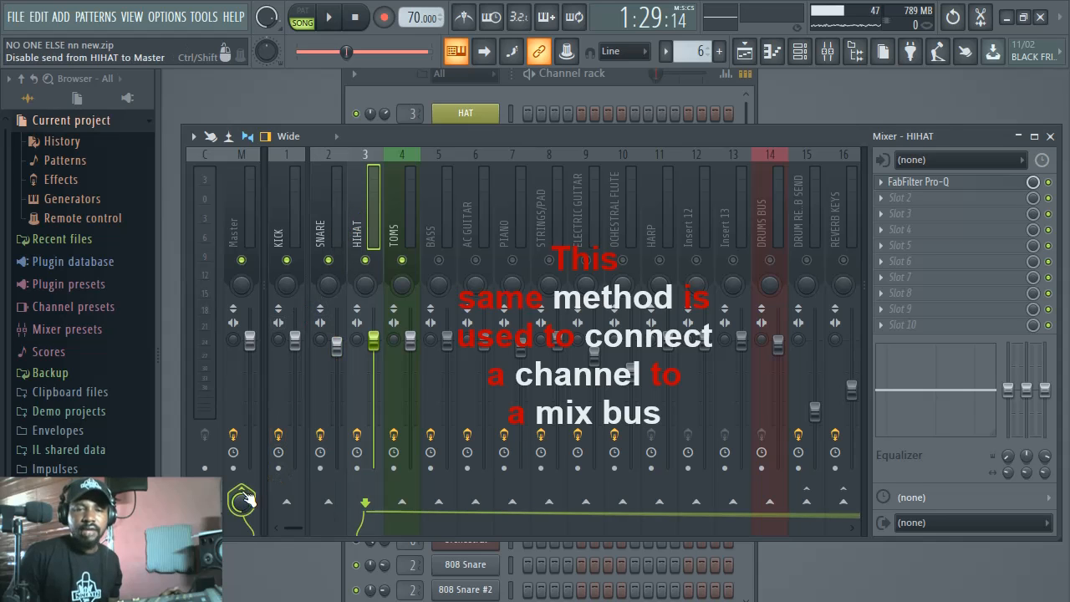
{"action": "left_click", "coordinate": [395, 229]}
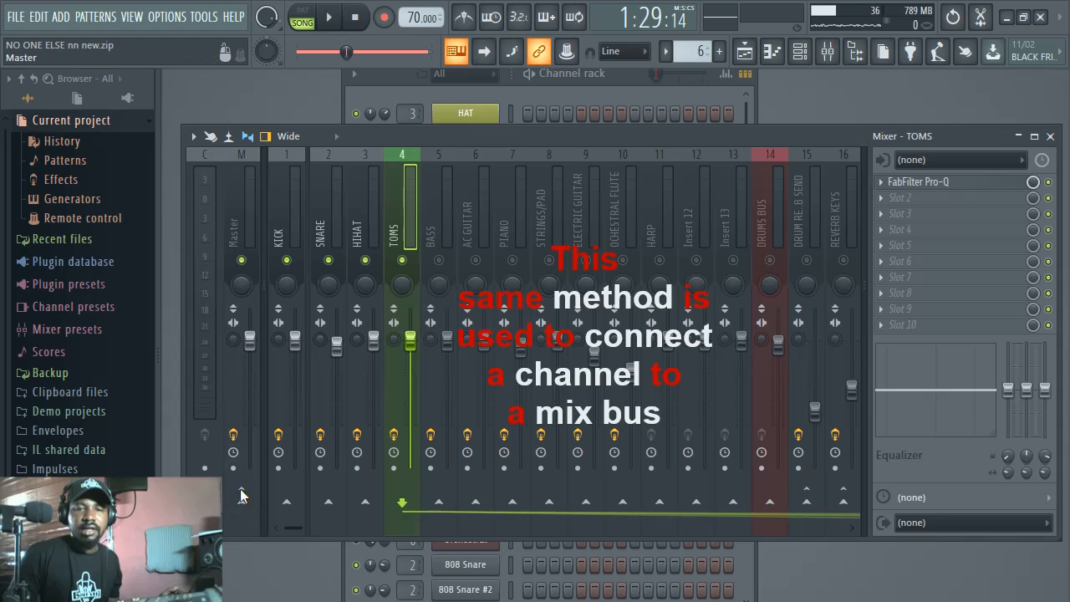
Step: Play the song briefly to check the Master level with the drum tracks disconnected, and stop playback
{"action": "left_click", "coordinate": [335, 18]}
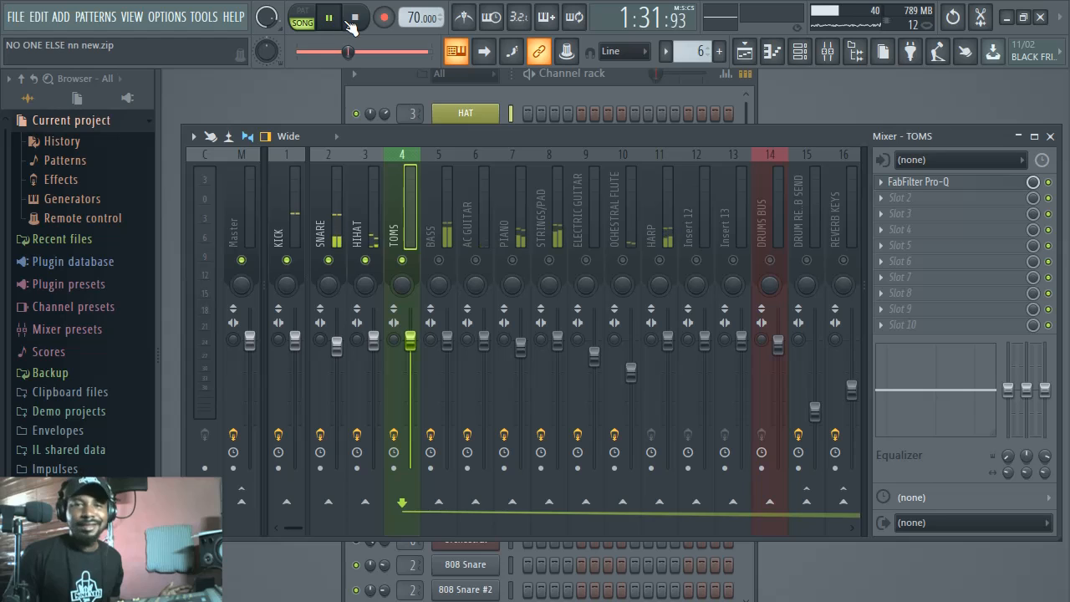
{"action": "left_click", "coordinate": [355, 17]}
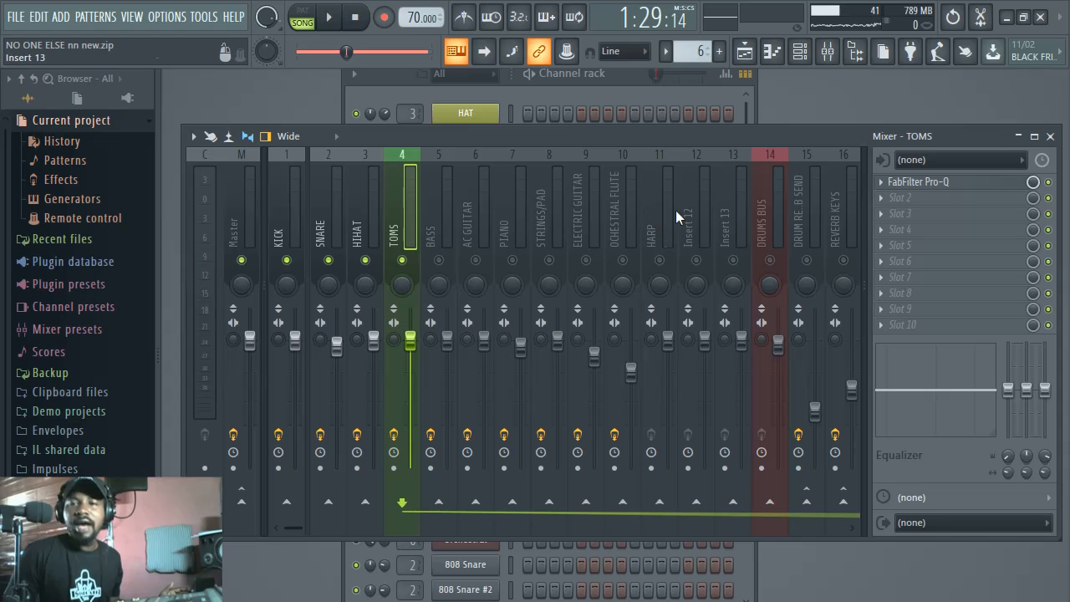
Step: Route the KICK, SNARE, HIHAT and TOMS mixer tracks to the DRUMS BUS track by enabling a send from each
{"action": "left_click", "coordinate": [765, 210]}
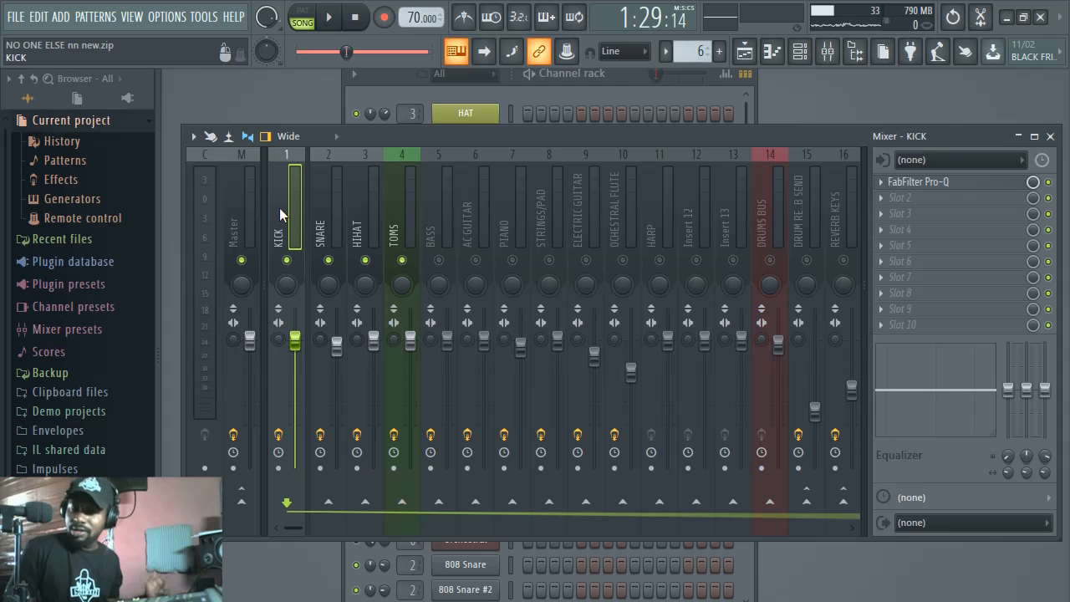
{"action": "left_click", "coordinate": [770, 502]}
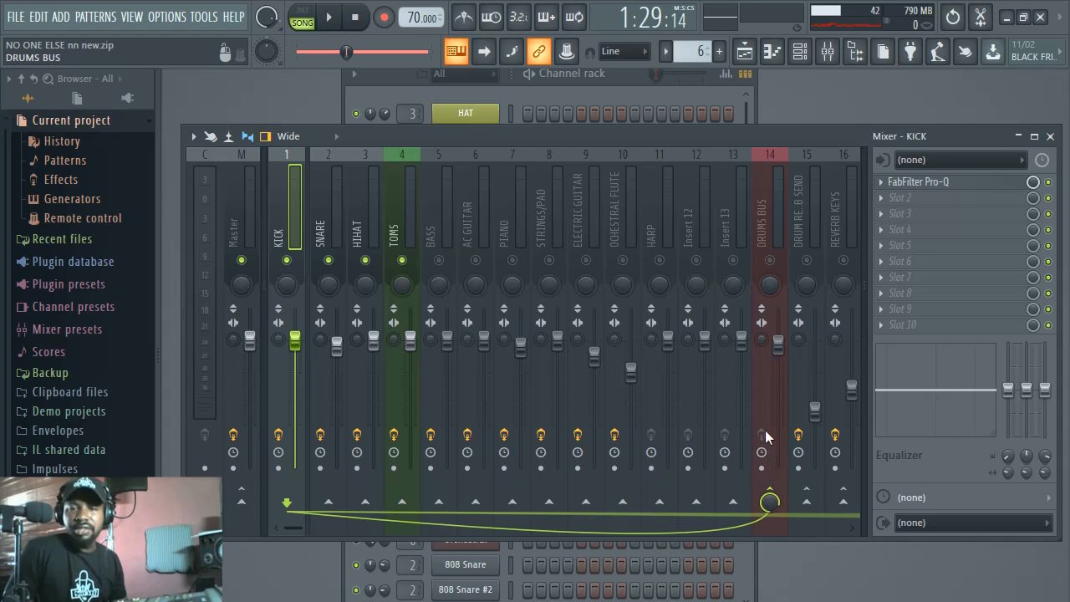
{"action": "left_click", "coordinate": [314, 209]}
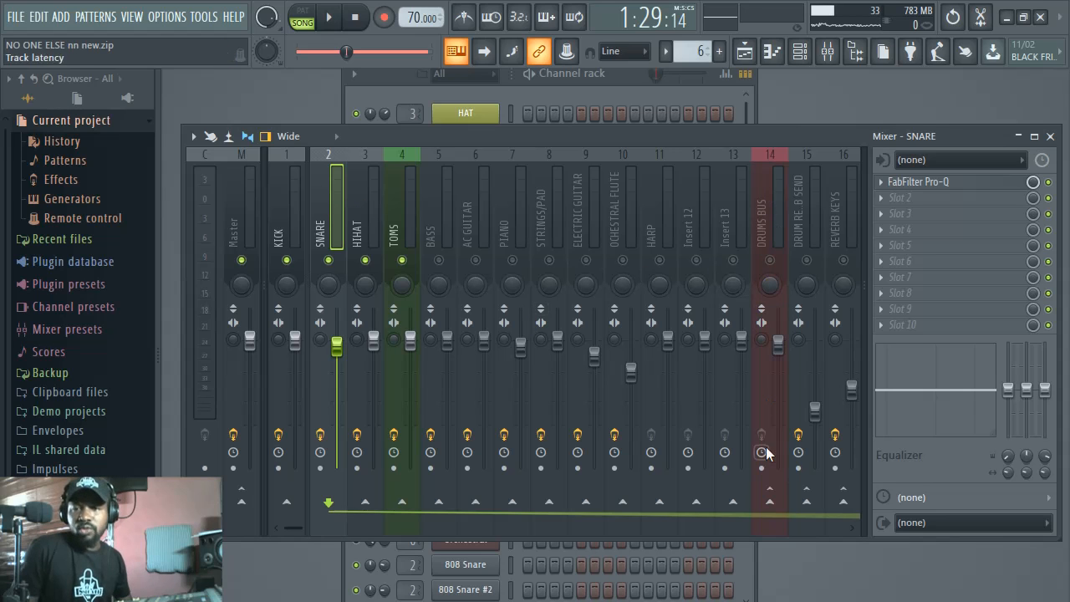
{"action": "left_click", "coordinate": [770, 504]}
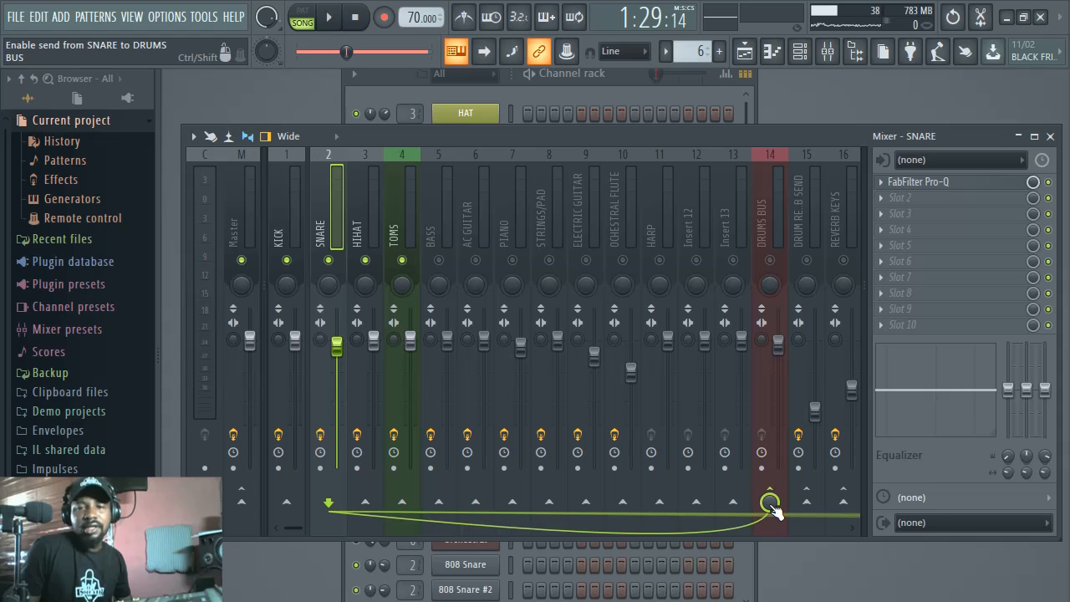
{"action": "left_click", "coordinate": [353, 201]}
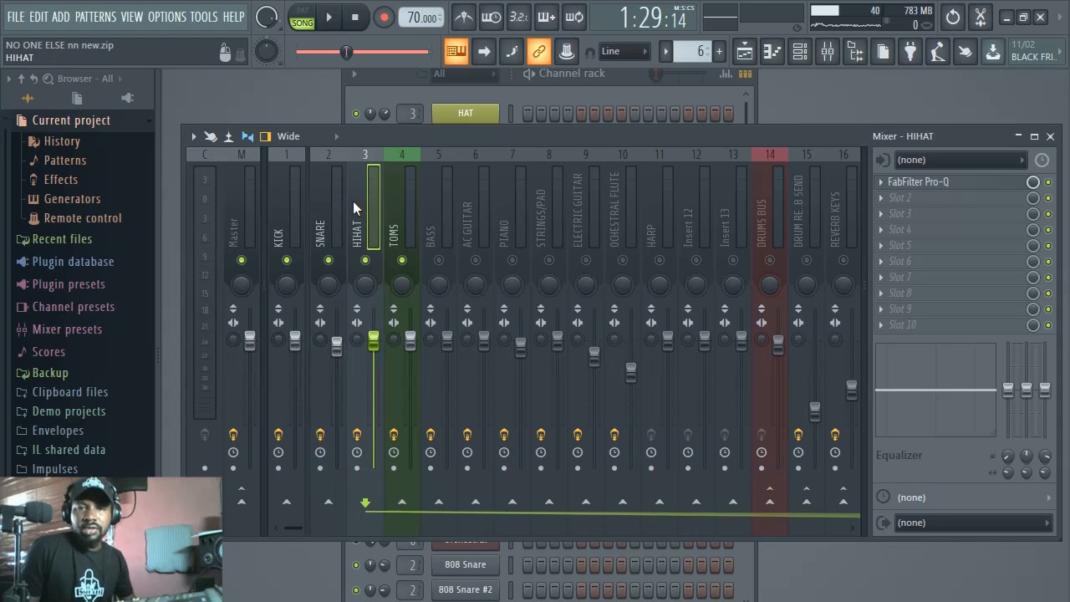
{"action": "left_click", "coordinate": [770, 503]}
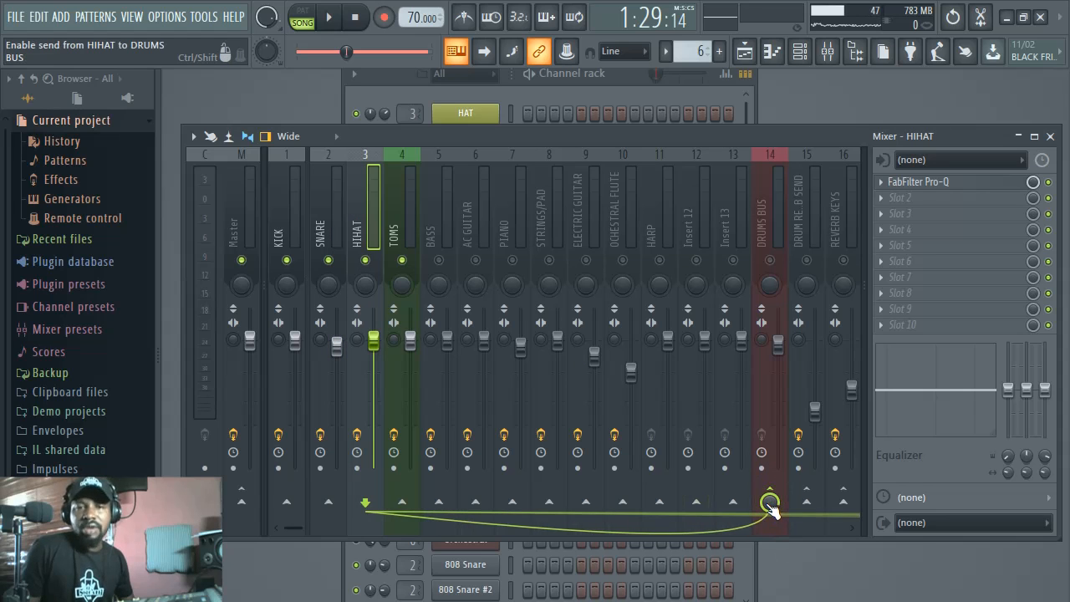
{"action": "left_click", "coordinate": [397, 204]}
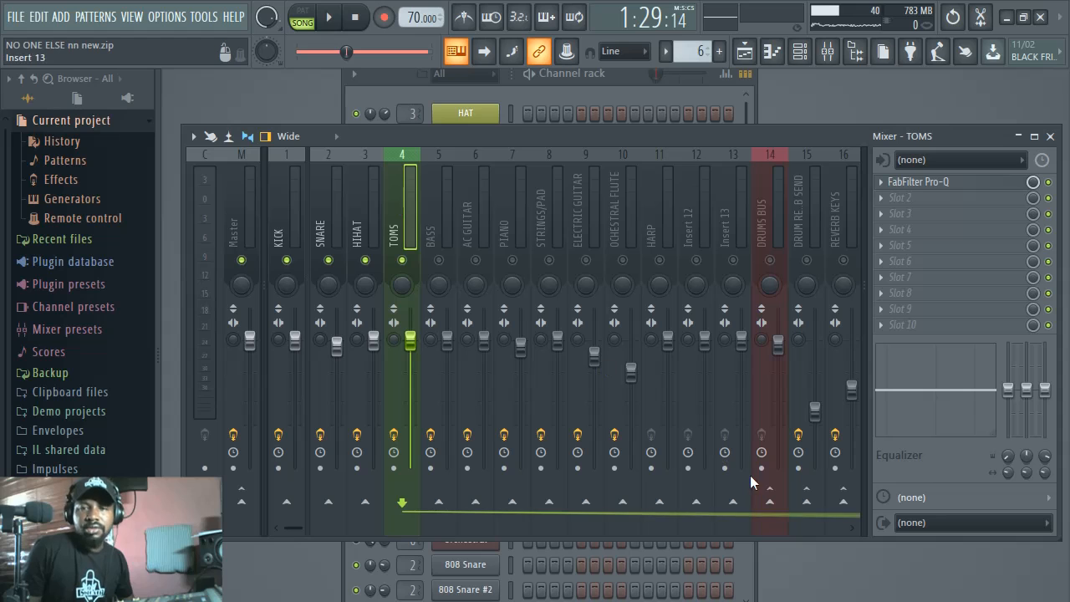
{"action": "left_click", "coordinate": [770, 503]}
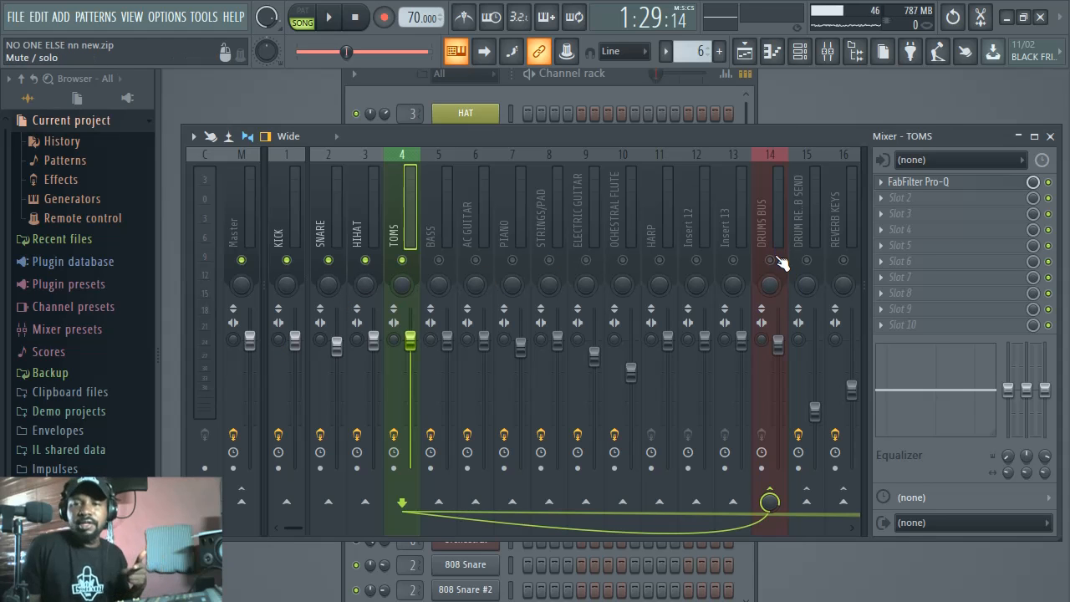
Step: Unmute and select the DRUMS BUS track, and confirm its existing name and color
{"action": "left_click", "coordinate": [759, 369]}
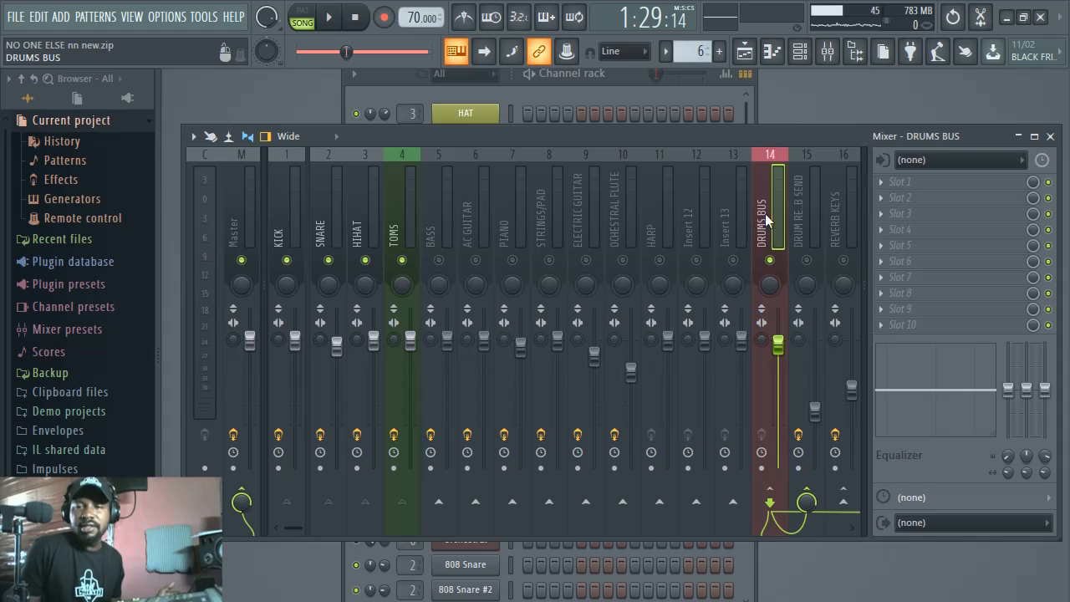
{"action": "right_click", "coordinate": [764, 240]}
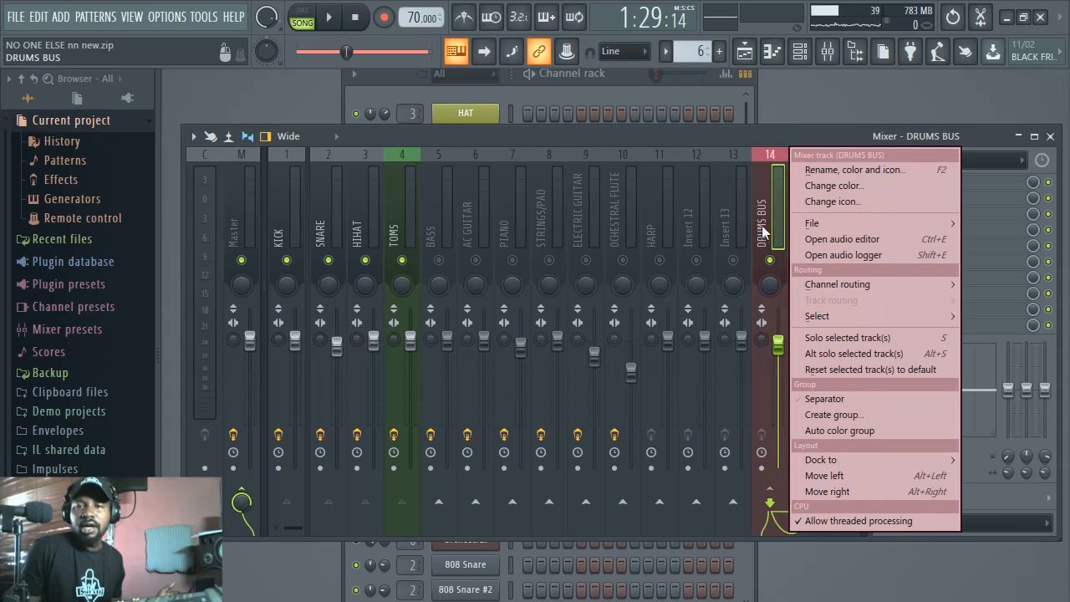
{"action": "left_click", "coordinate": [841, 172]}
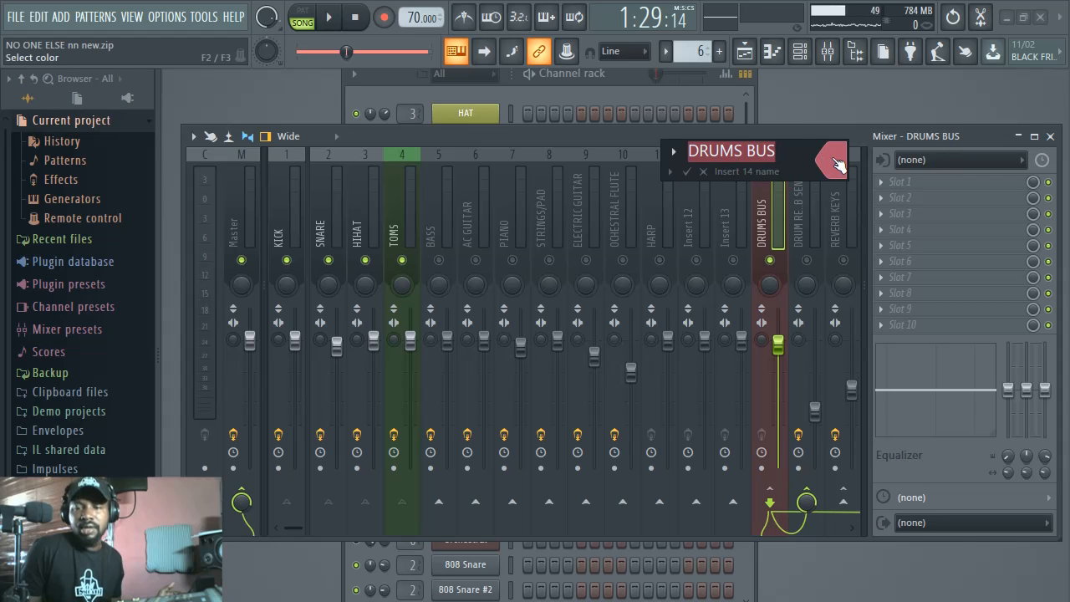
{"action": "key", "text": "Return"}
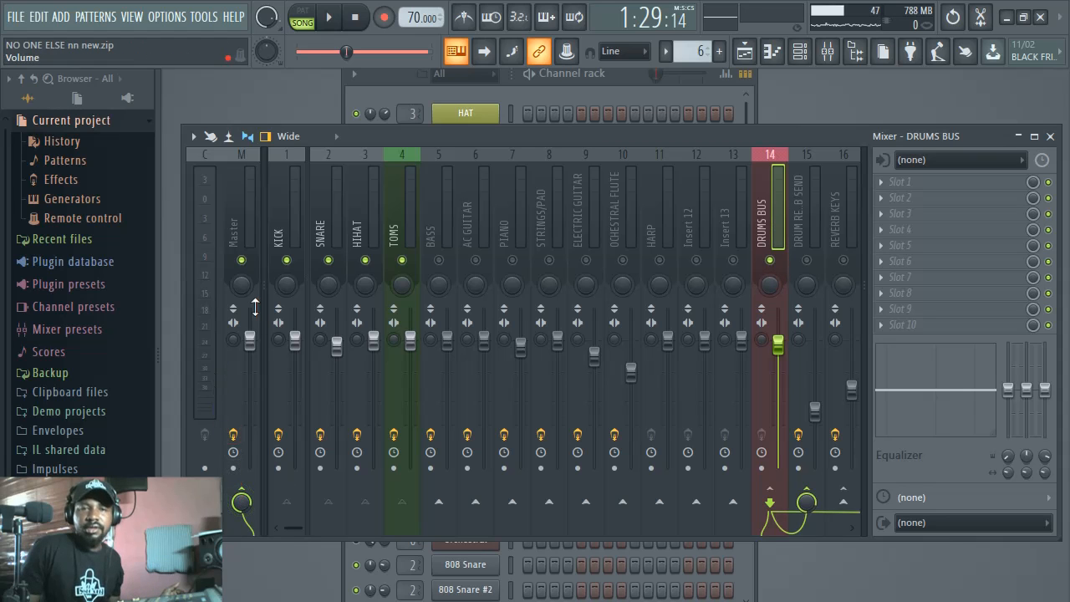
Step: Play the song while lowering the DRUMS BUS volume to about -2.4 dB, and stop playback
{"action": "left_click", "coordinate": [332, 17]}
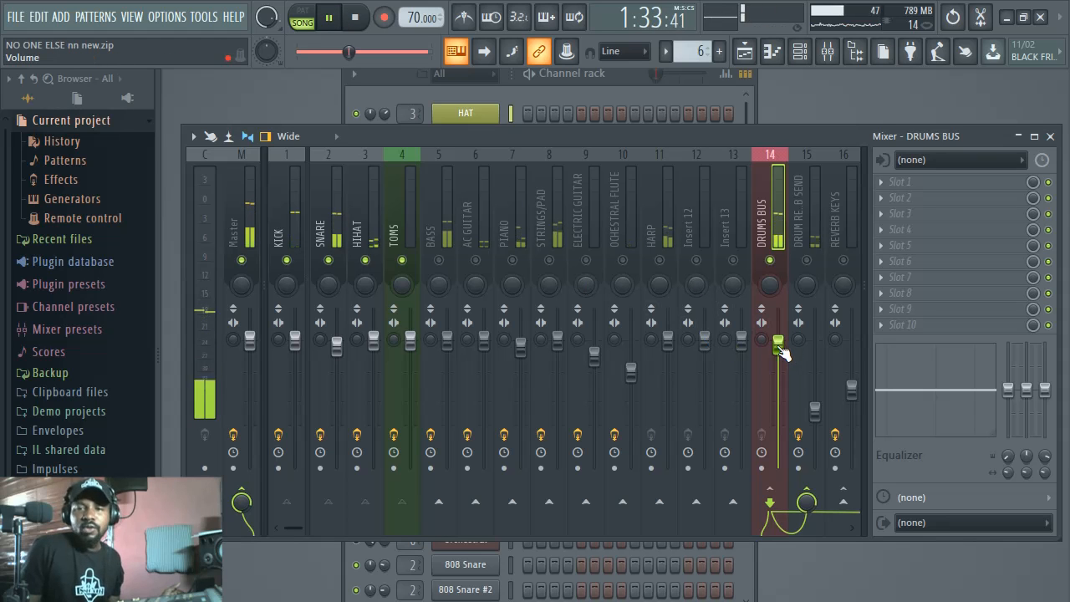
{"action": "left_click_drag", "start_coordinate": [781, 354], "coordinate": [769, 372]}
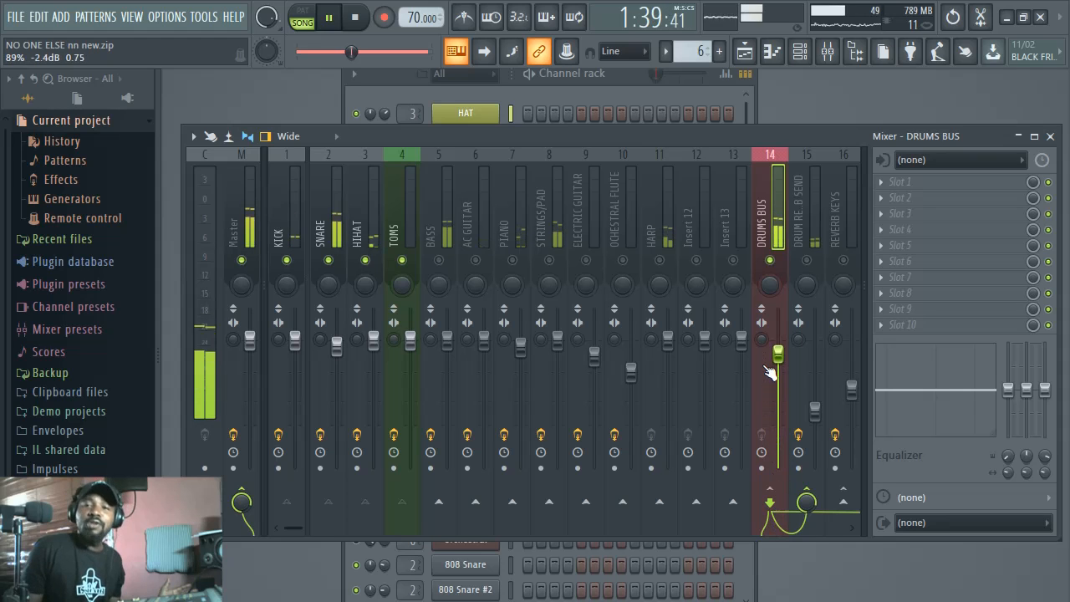
{"action": "left_click", "coordinate": [357, 18]}
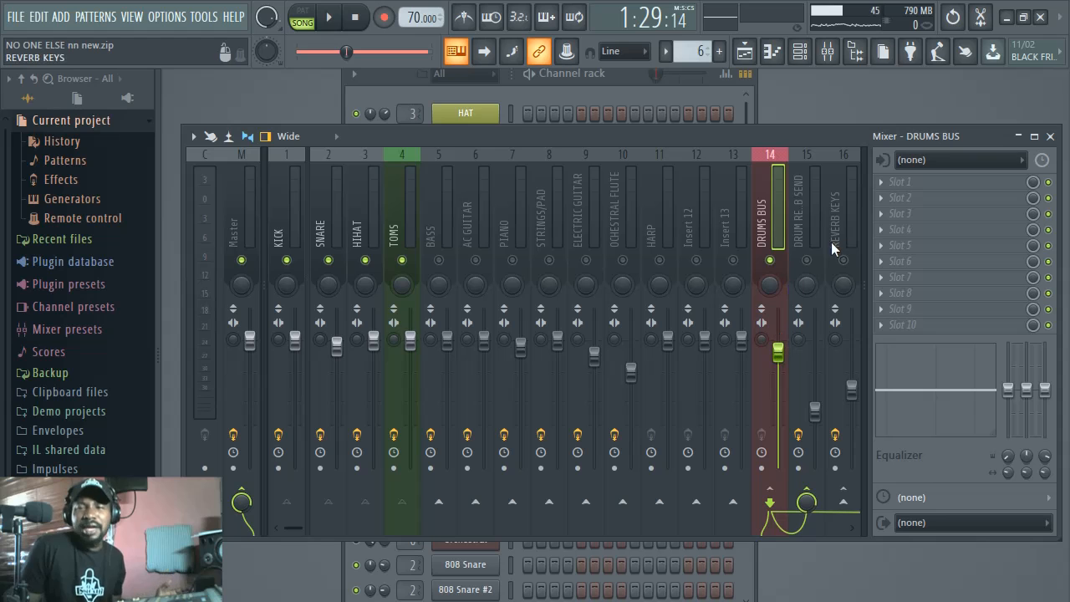
Step: Unmute the DRUM REVERB SEND mixer track and color it purple, keeping its existing name
{"action": "left_click", "coordinate": [800, 226]}
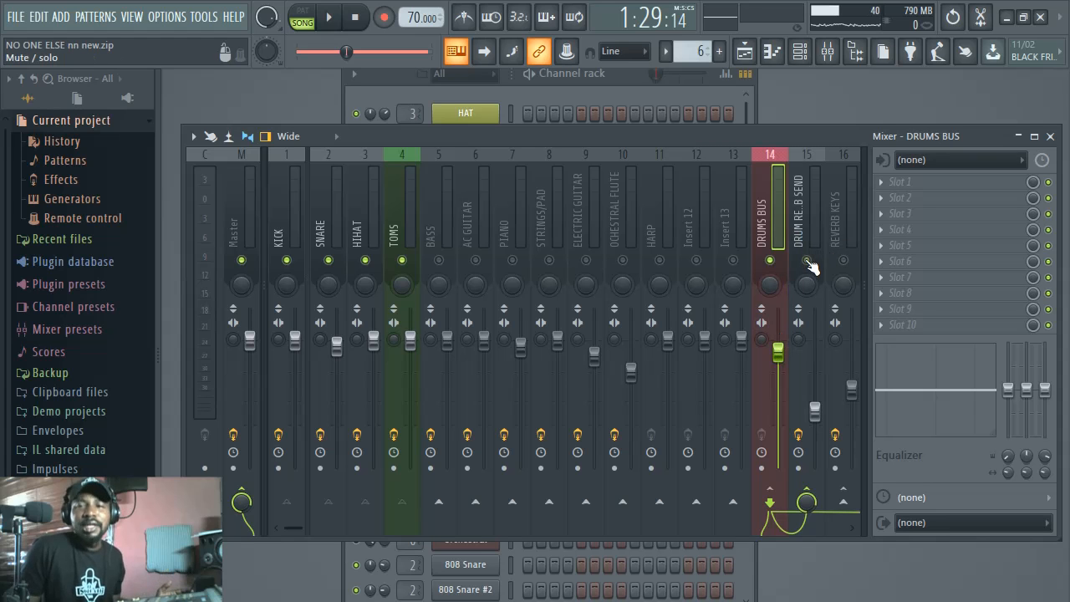
{"action": "right_click", "coordinate": [797, 219]}
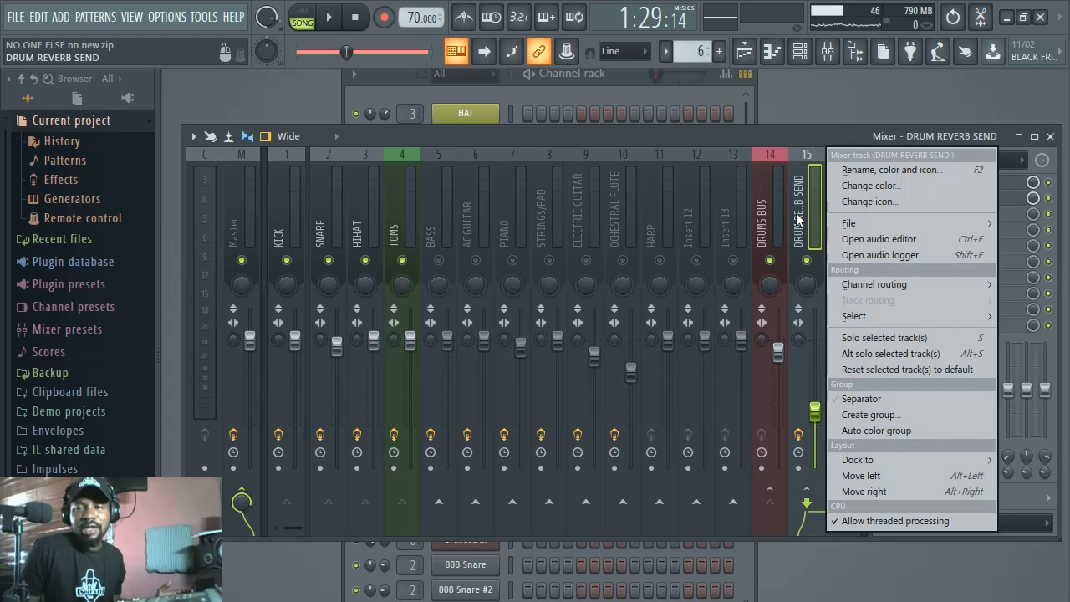
{"action": "left_click", "coordinate": [856, 172]}
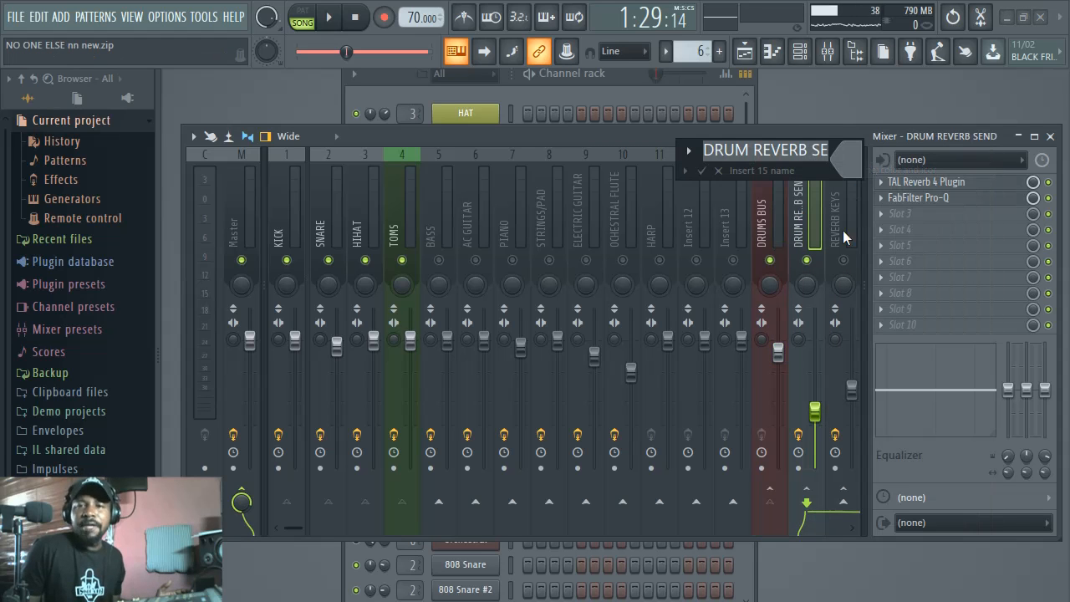
{"action": "left_click", "coordinate": [846, 160]}
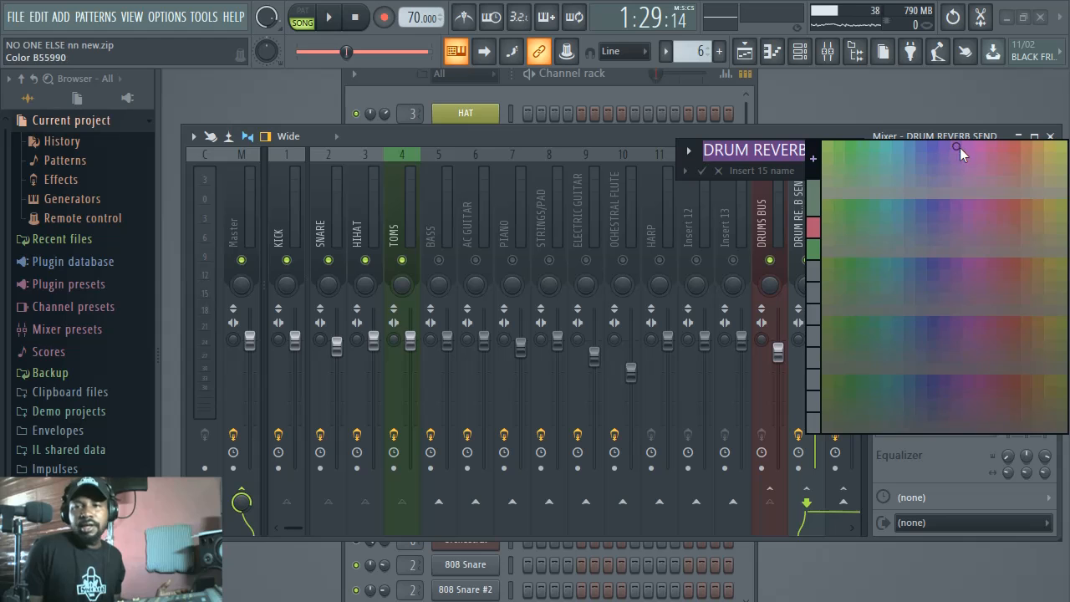
{"action": "left_click", "coordinate": [938, 152]}
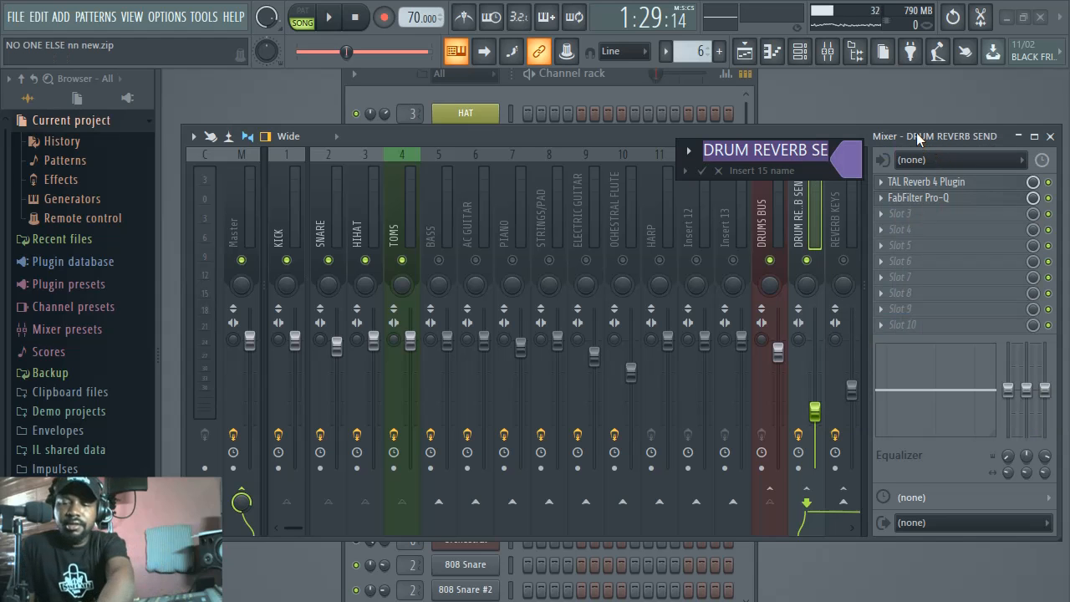
{"action": "key", "text": "Return"}
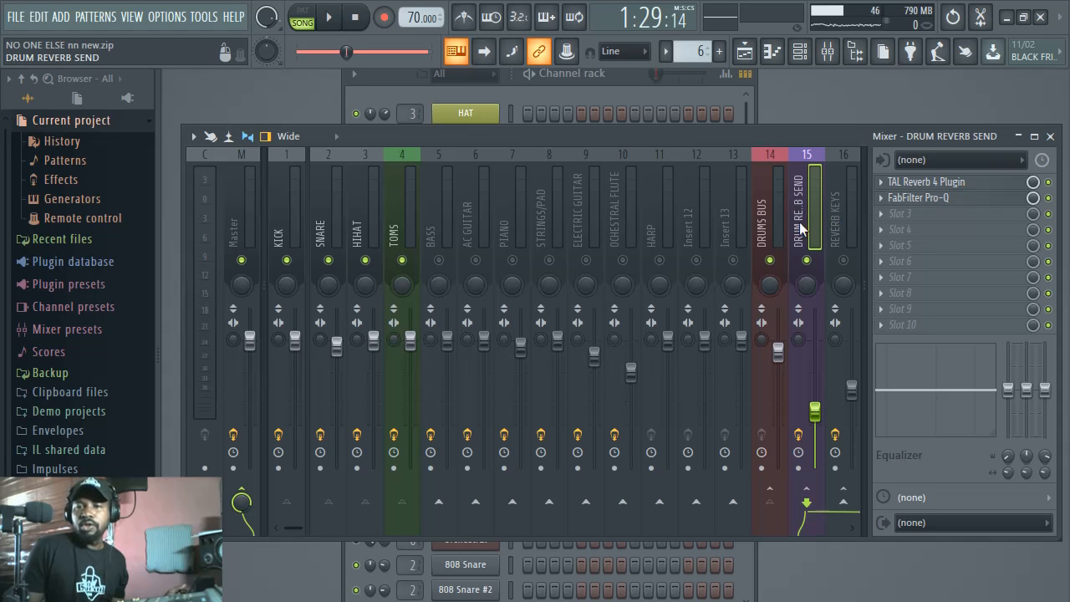
{"action": "right_click", "coordinate": [800, 194]}
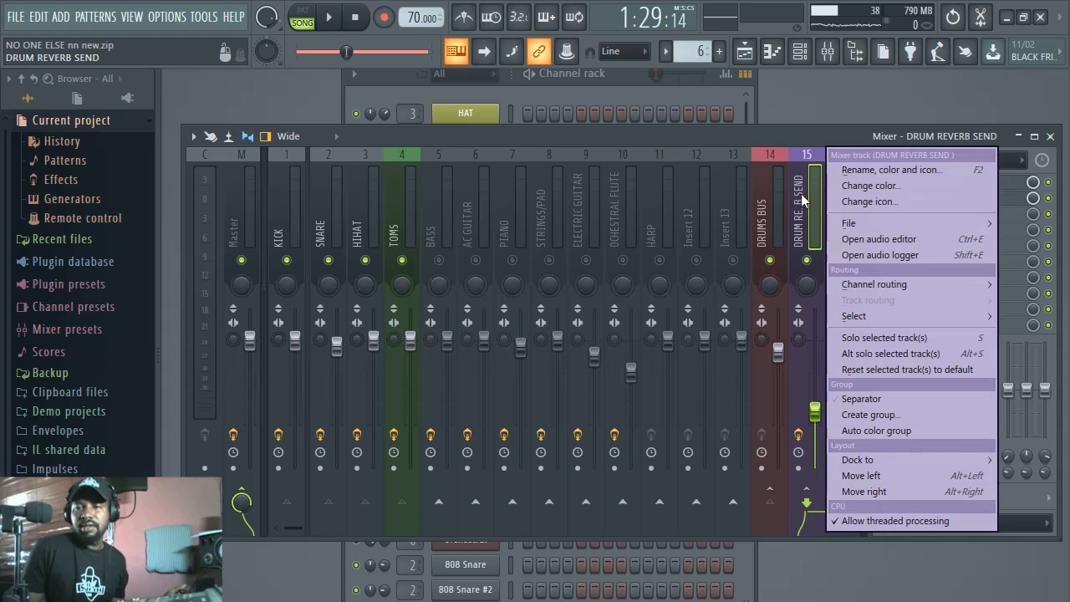
{"action": "left_click", "coordinate": [827, 171]}
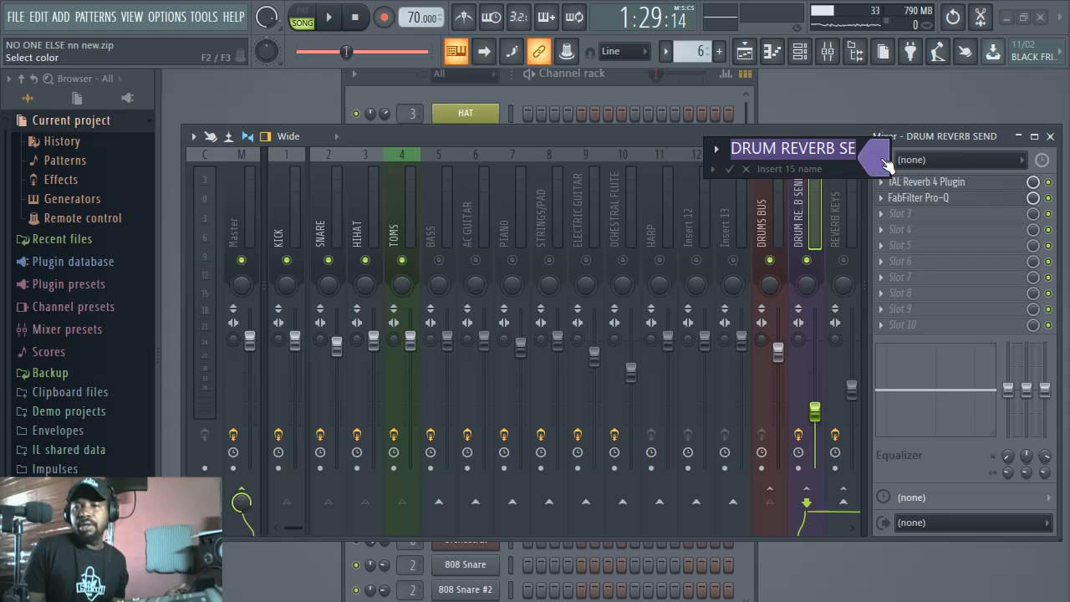
{"action": "left_click", "coordinate": [873, 167]}
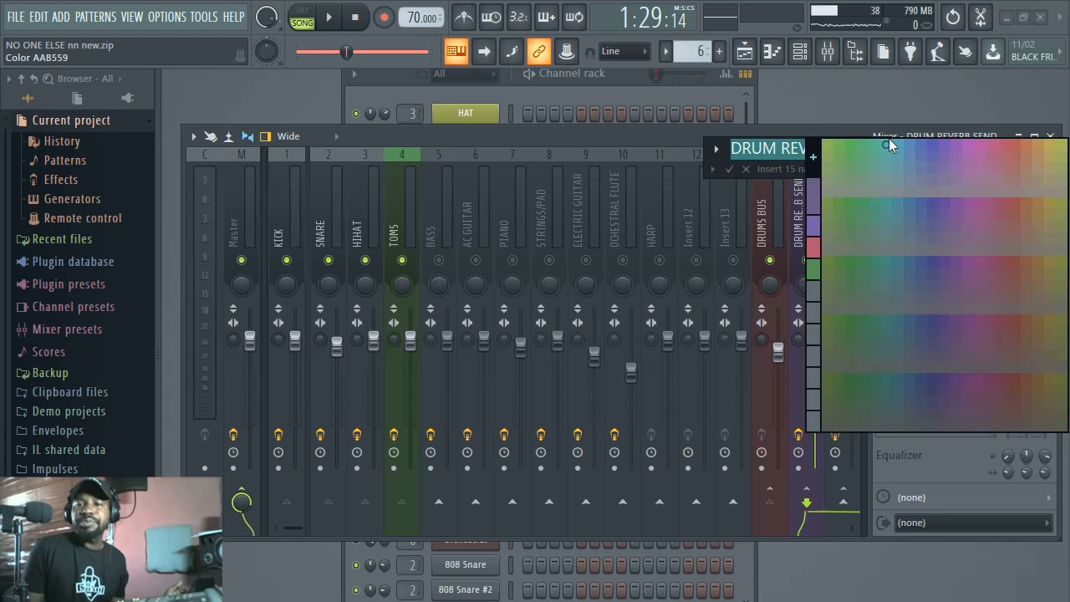
{"action": "key", "text": "Return"}
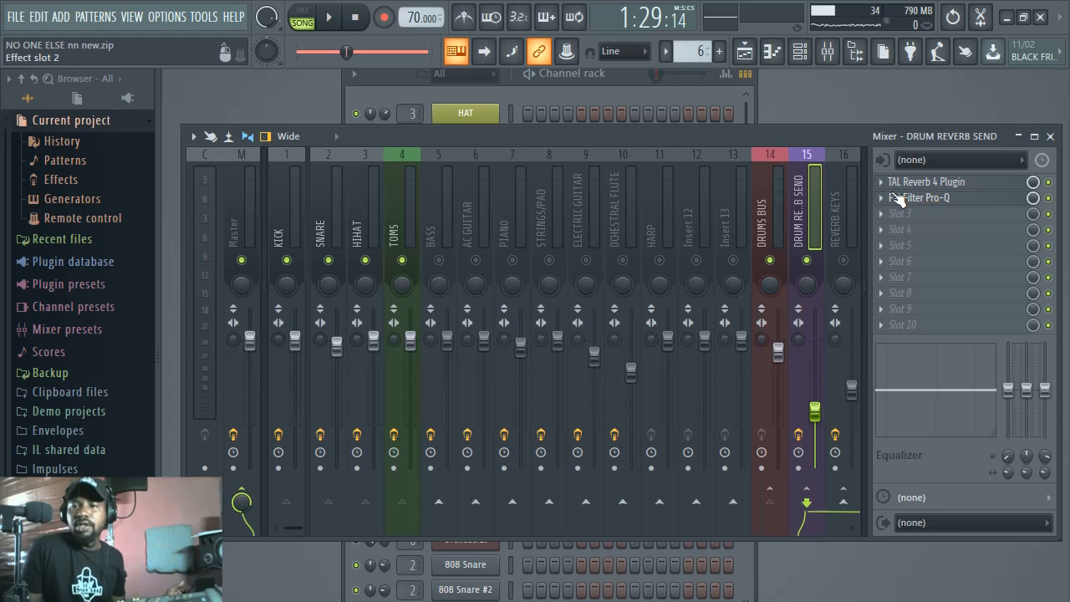
Step: Open the TAL Reverb 4 Plugin on the DRUM REVERB SEND track to examine its settings
{"action": "left_click", "coordinate": [913, 181]}
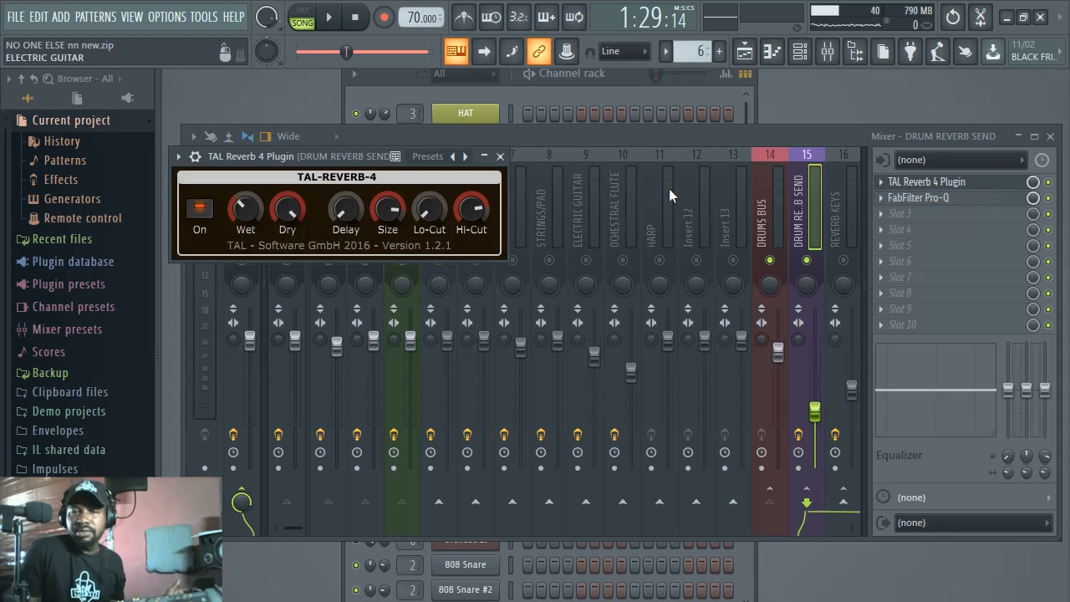
Step: Close the TAL Reverb 4 Plugin window, examine the FabFilter Pro-Q curve on the DRUM REVERB SEND track, and close it
{"action": "left_click", "coordinate": [500, 156]}
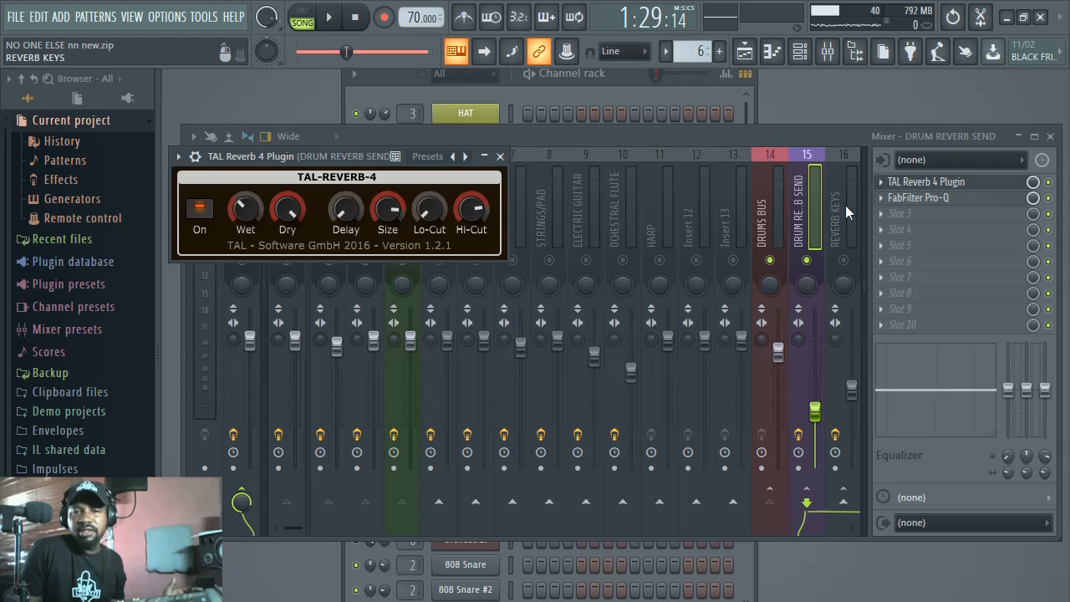
{"action": "left_click", "coordinate": [501, 156]}
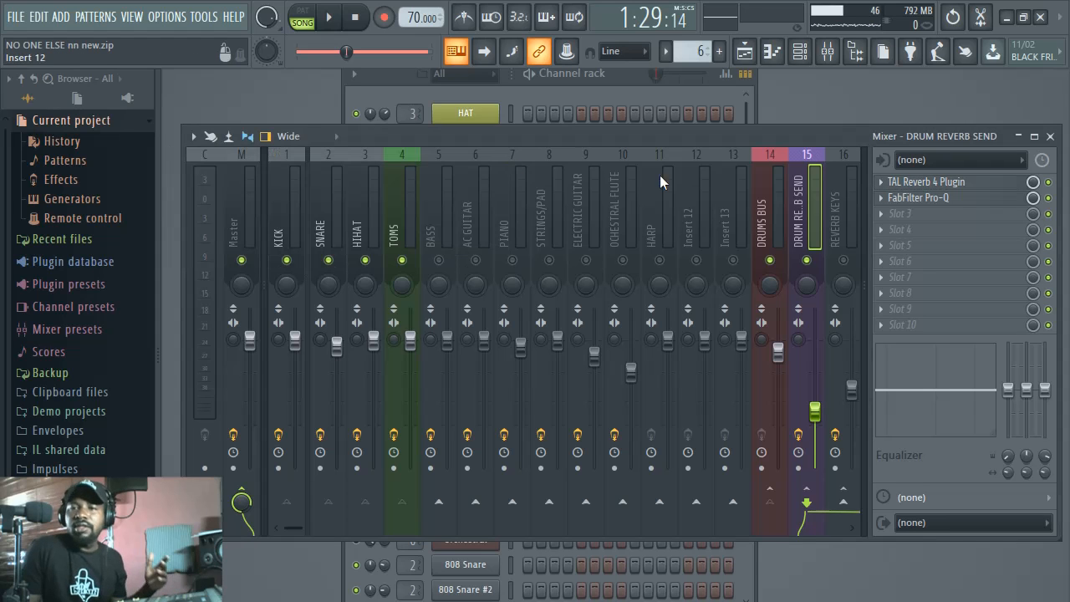
{"action": "left_click", "coordinate": [945, 199]}
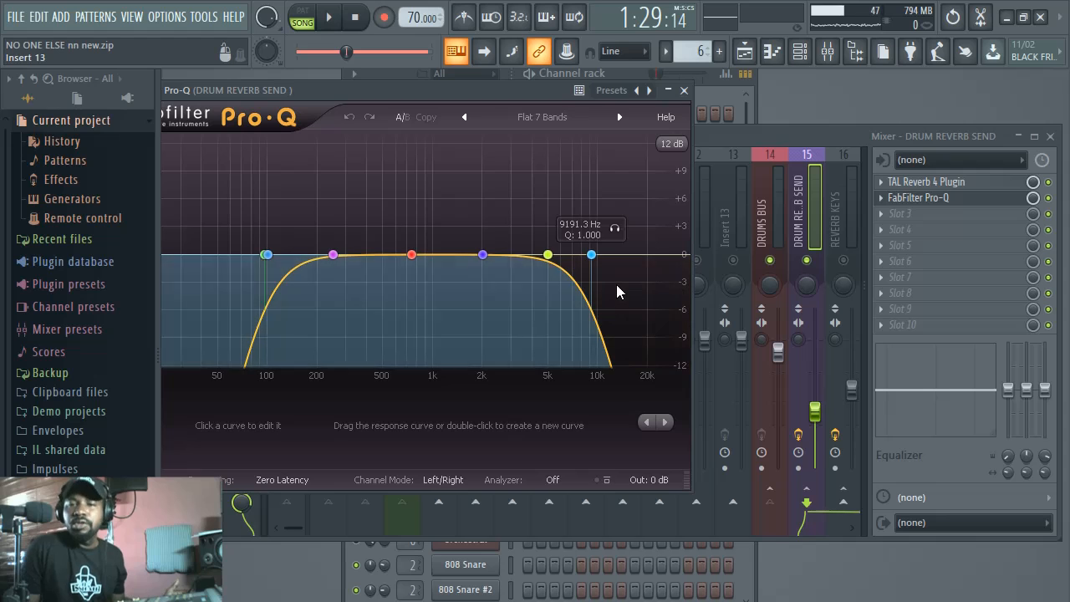
{"action": "left_click", "coordinate": [684, 89]}
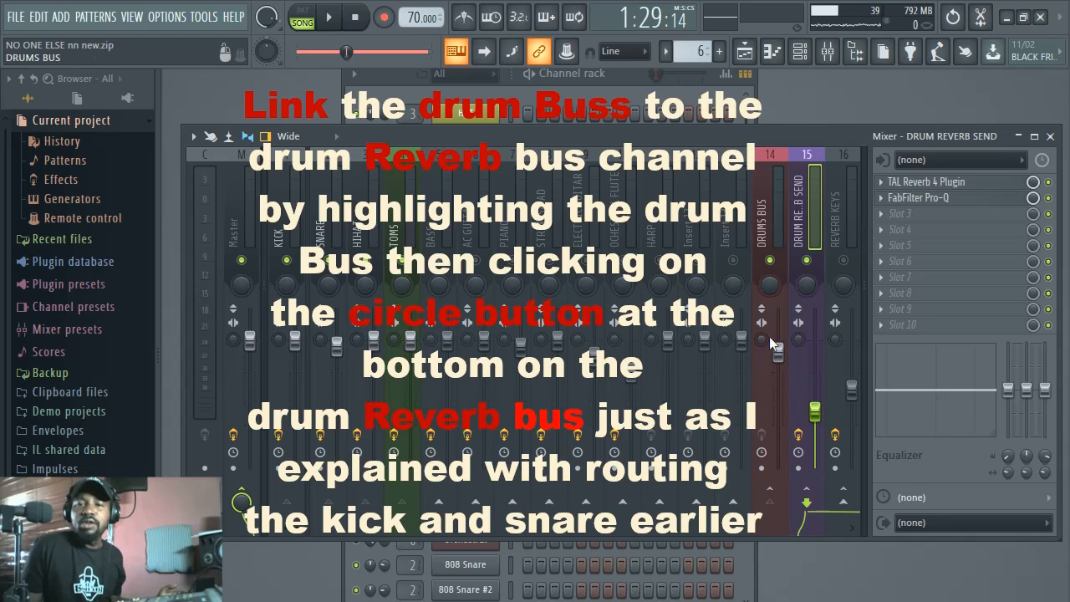
Step: Play the song while raising and lowering the DRUM REVERB SEND volume, leave it slightly above its starting level, and stop playback
{"action": "left_click", "coordinate": [332, 21]}
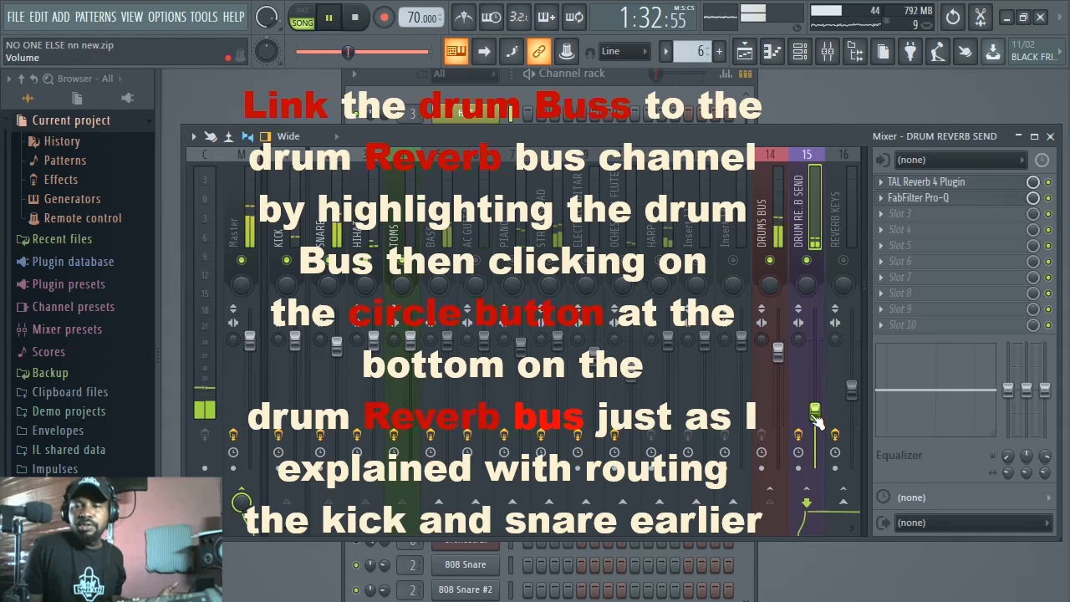
{"action": "left_click_drag", "start_coordinate": [815, 418], "coordinate": [808, 326]}
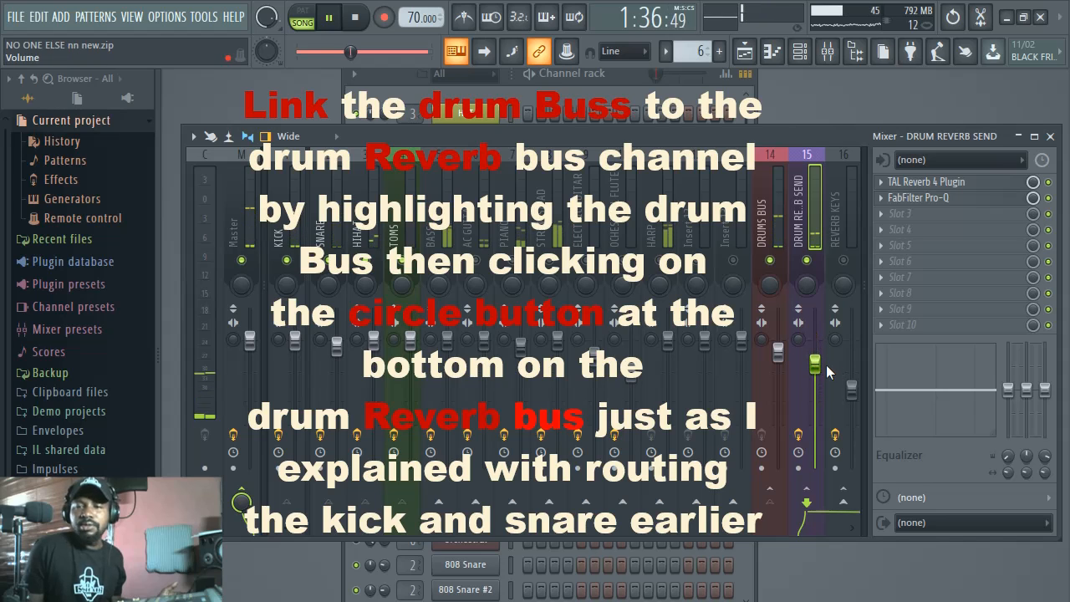
{"action": "left_click_drag", "start_coordinate": [808, 366], "coordinate": [813, 320]}
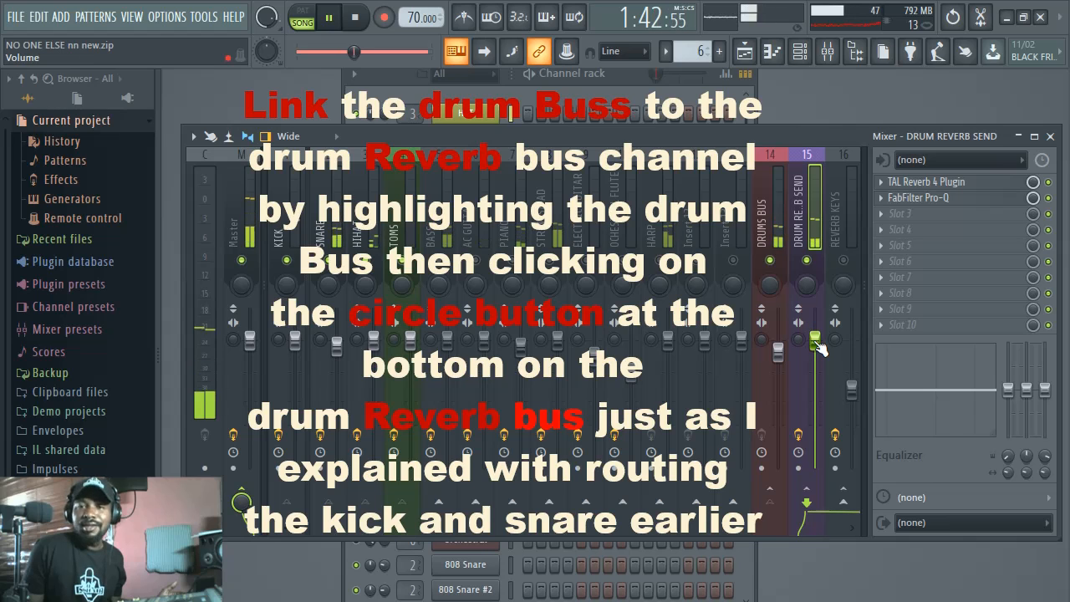
{"action": "left_click_drag", "start_coordinate": [819, 346], "coordinate": [804, 434]}
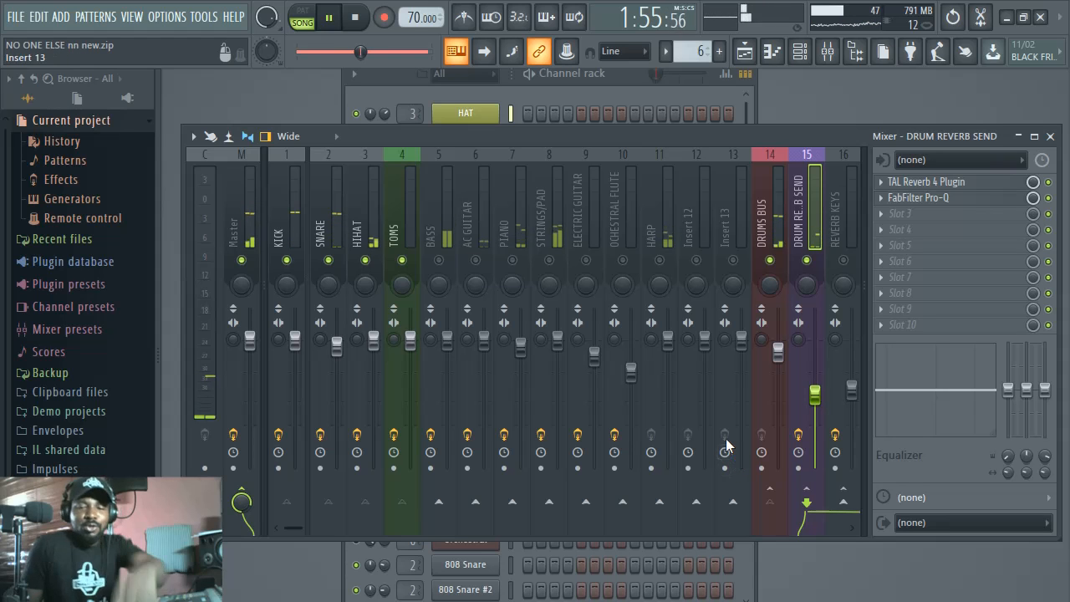
{"action": "key", "text": "space"}
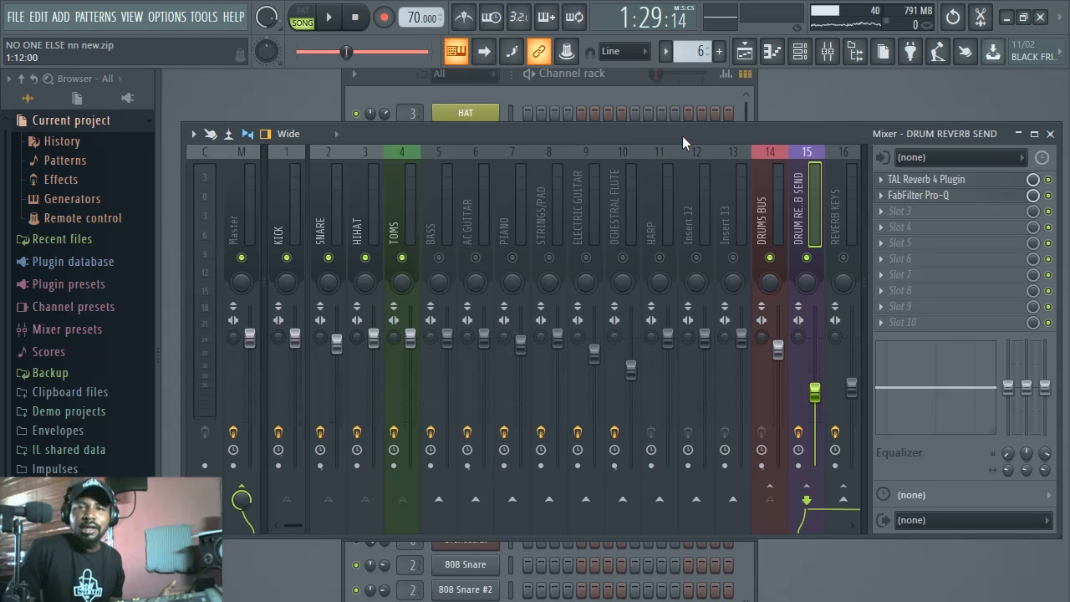
Step: Move the mixer window slightly up and hide its effect slots section to make room for more insert tracks
{"action": "left_click_drag", "start_coordinate": [682, 135], "coordinate": [679, 123]}
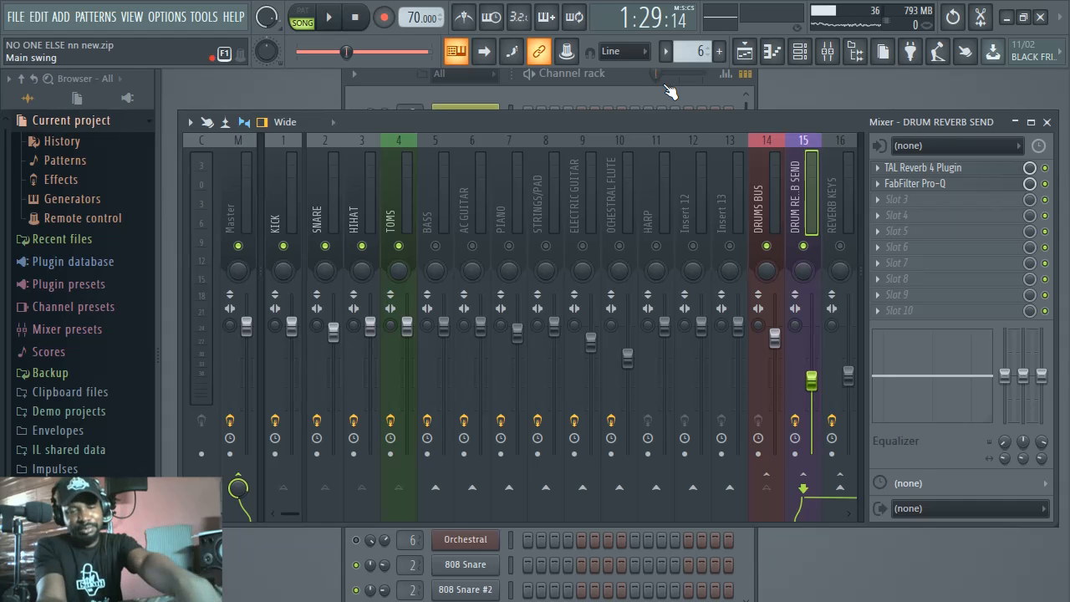
{"action": "key", "text": "alt+f"}
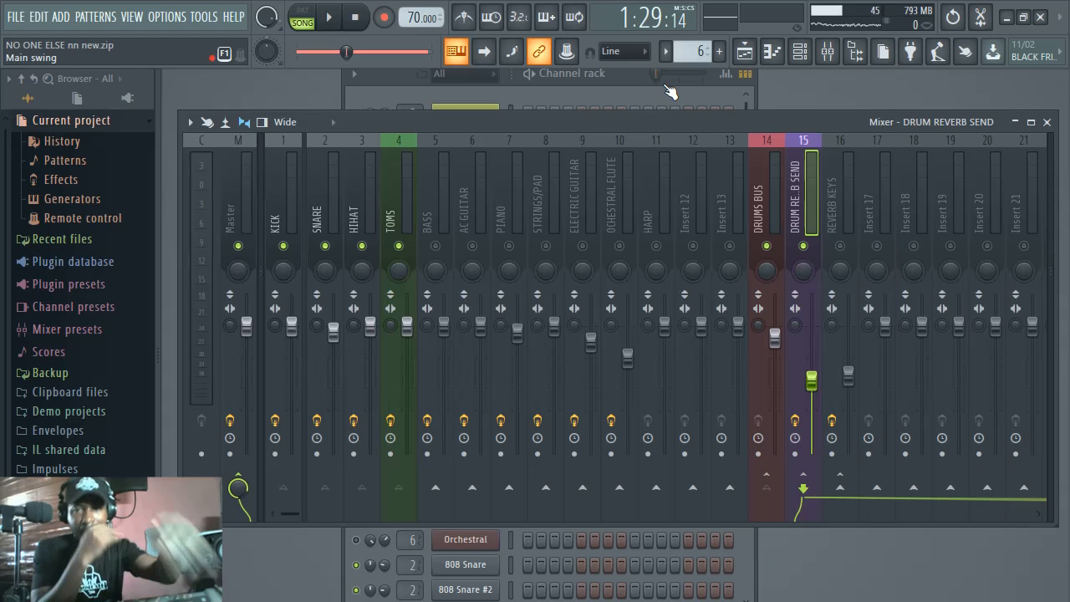